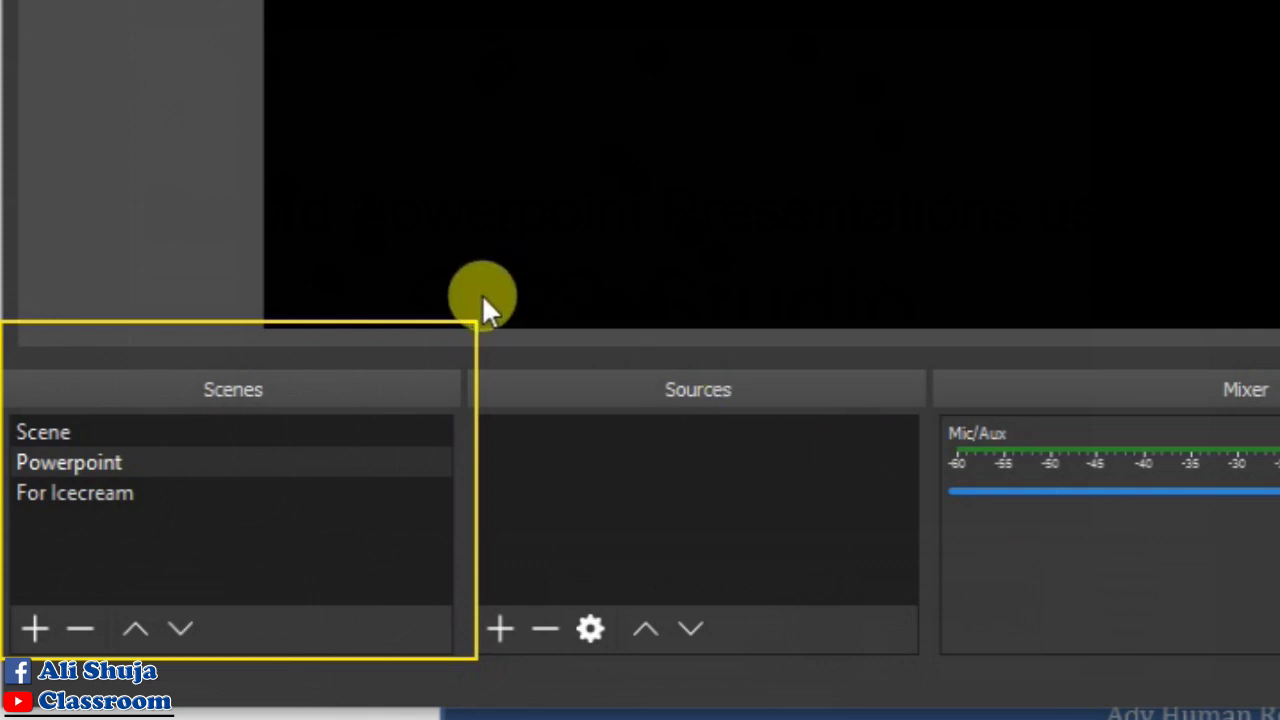
Step: Add a scene named 'OBS Tutorial' to the Scenes list
mouse_move(482, 296)
mouse_down()
mouse_move(700, 500)
mouse_move(900, 660)
mouse_move(929, 656)
mouse_up()
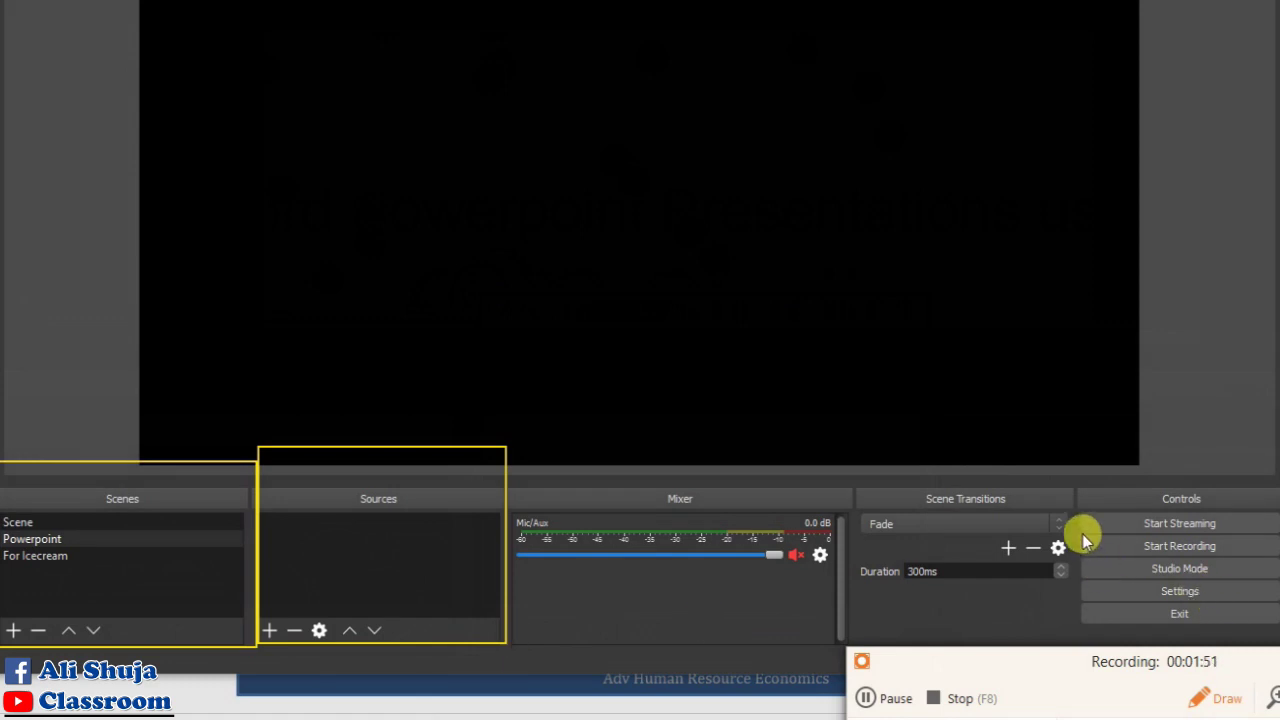
drag(1077, 531, 1276, 565)
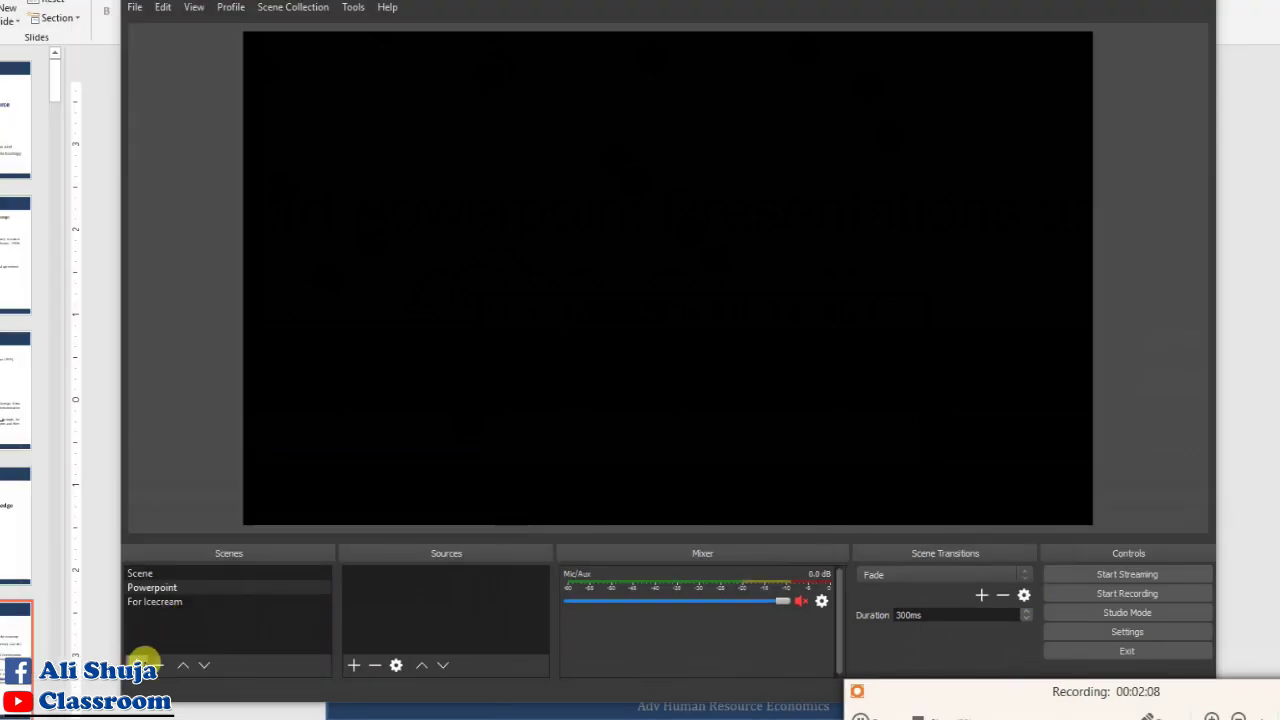
click(145, 663)
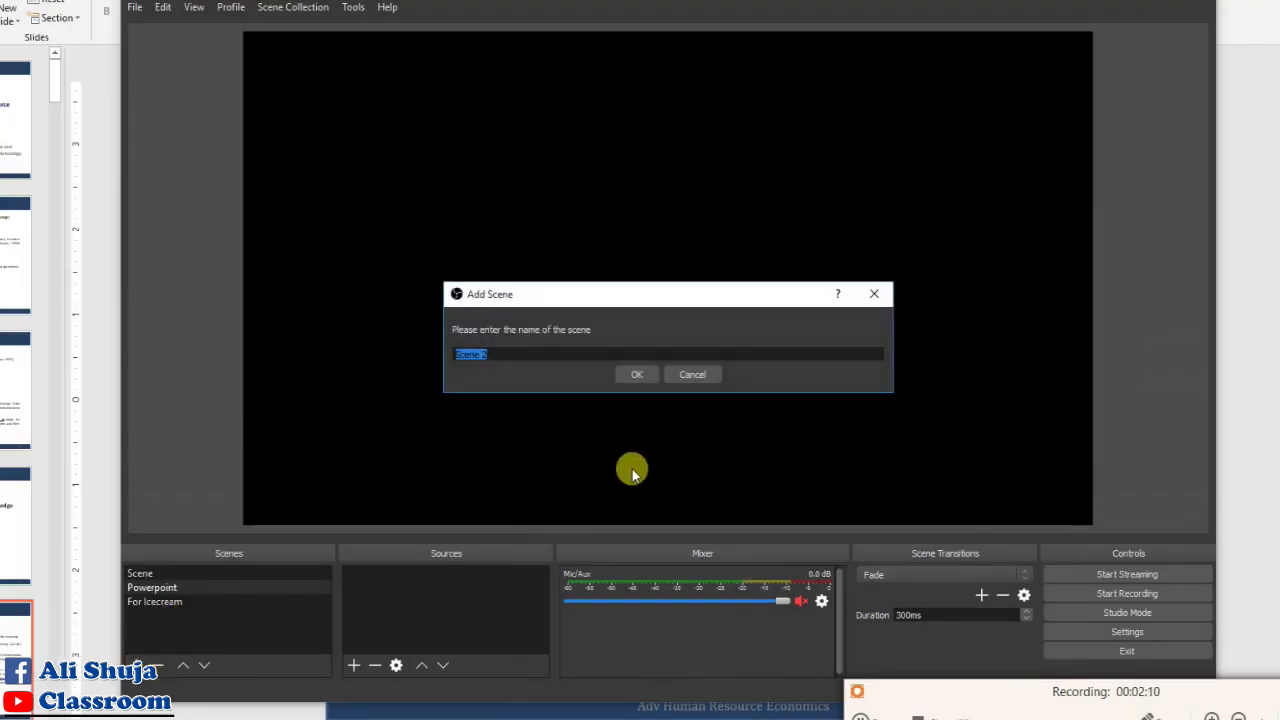
text(OBS Tutorial)
click(630, 373)
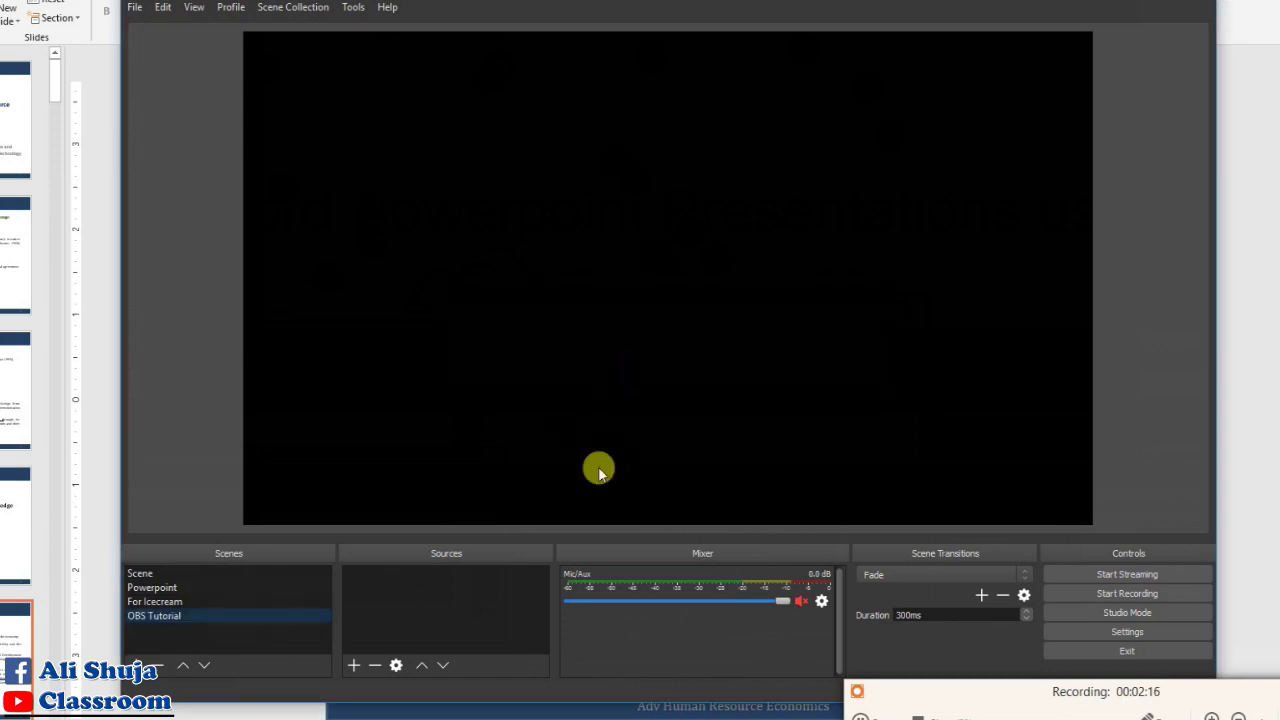
click(353, 665)
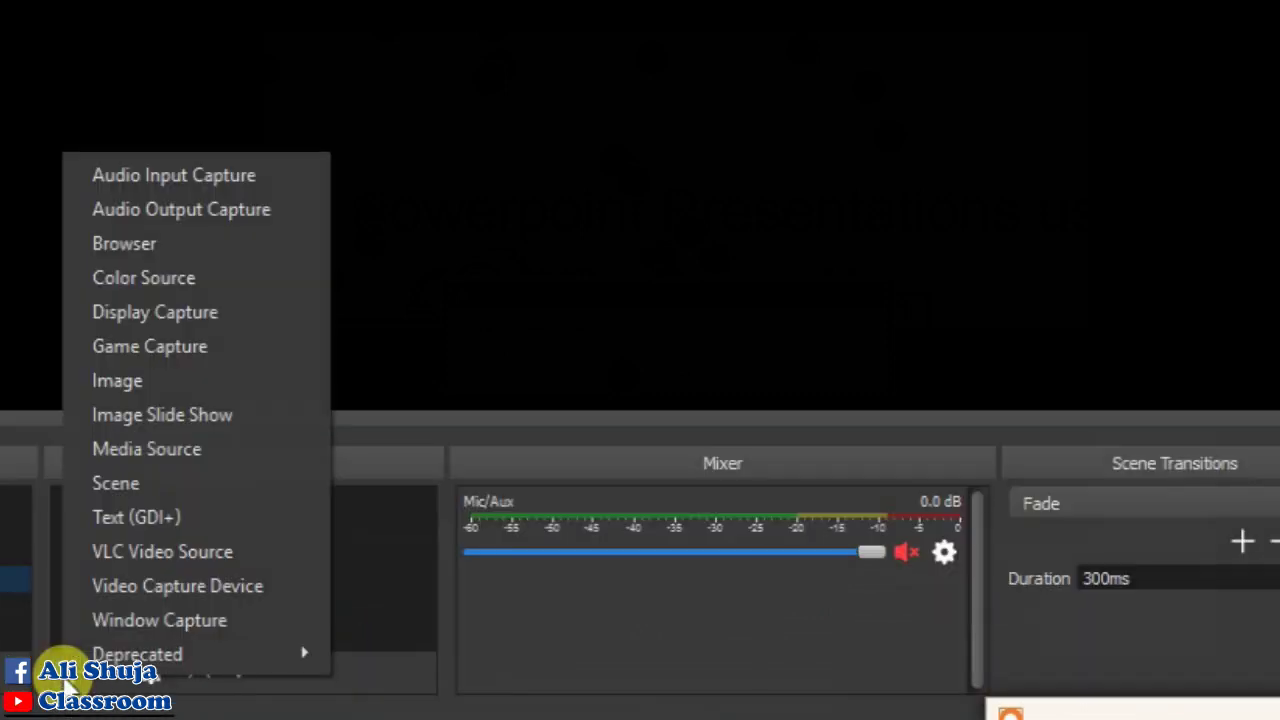
Step: Add an Audio Input Capture source that records from the Internal Mic
click(192, 175)
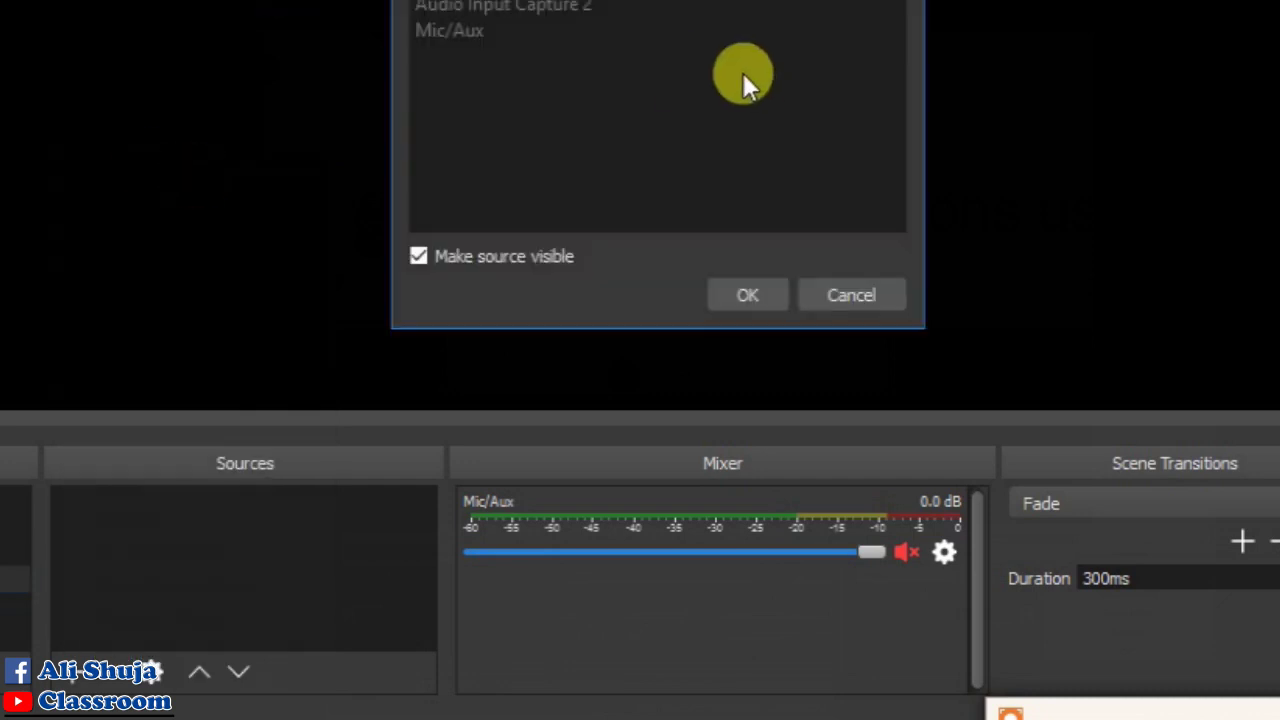
click(752, 291)
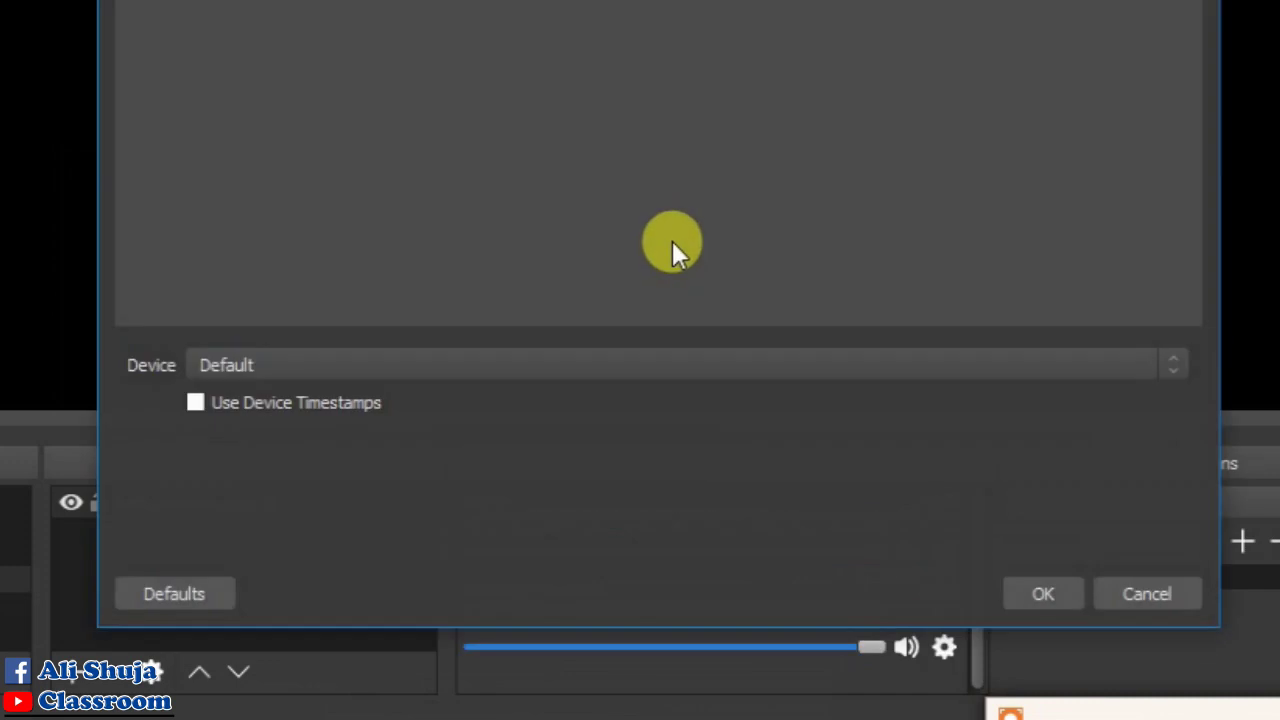
click(770, 357)
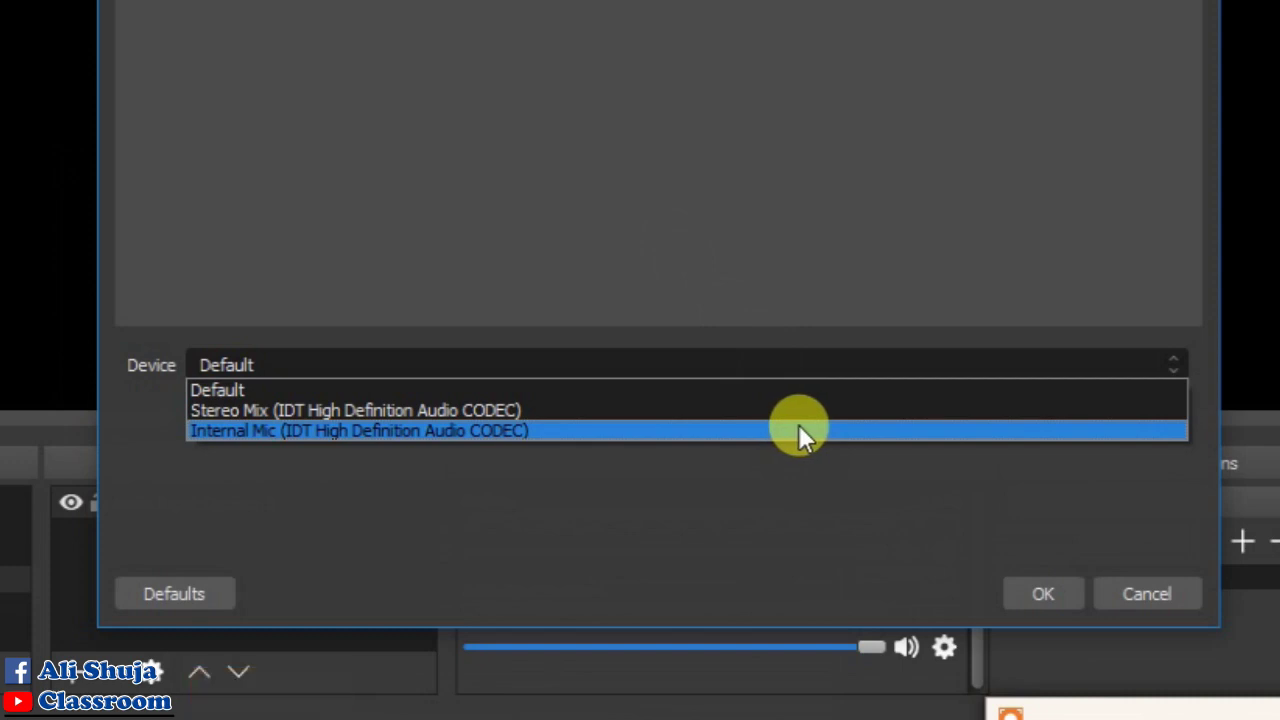
click(664, 429)
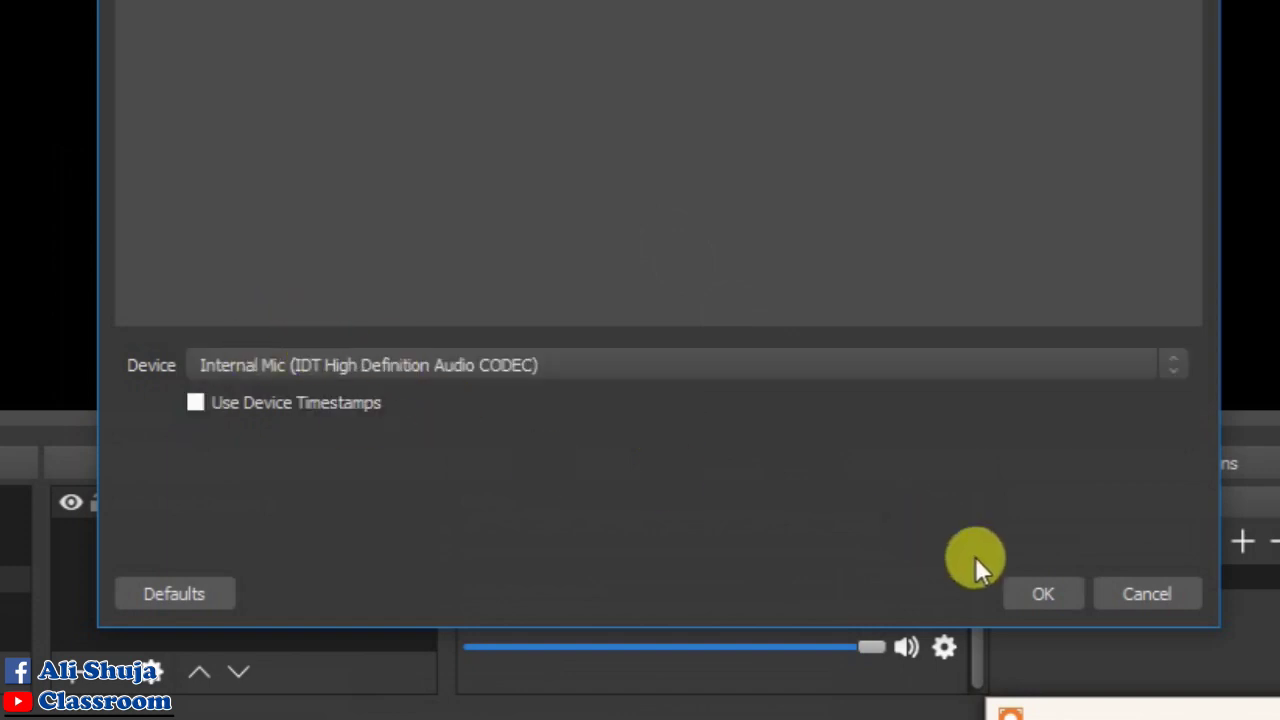
click(1061, 583)
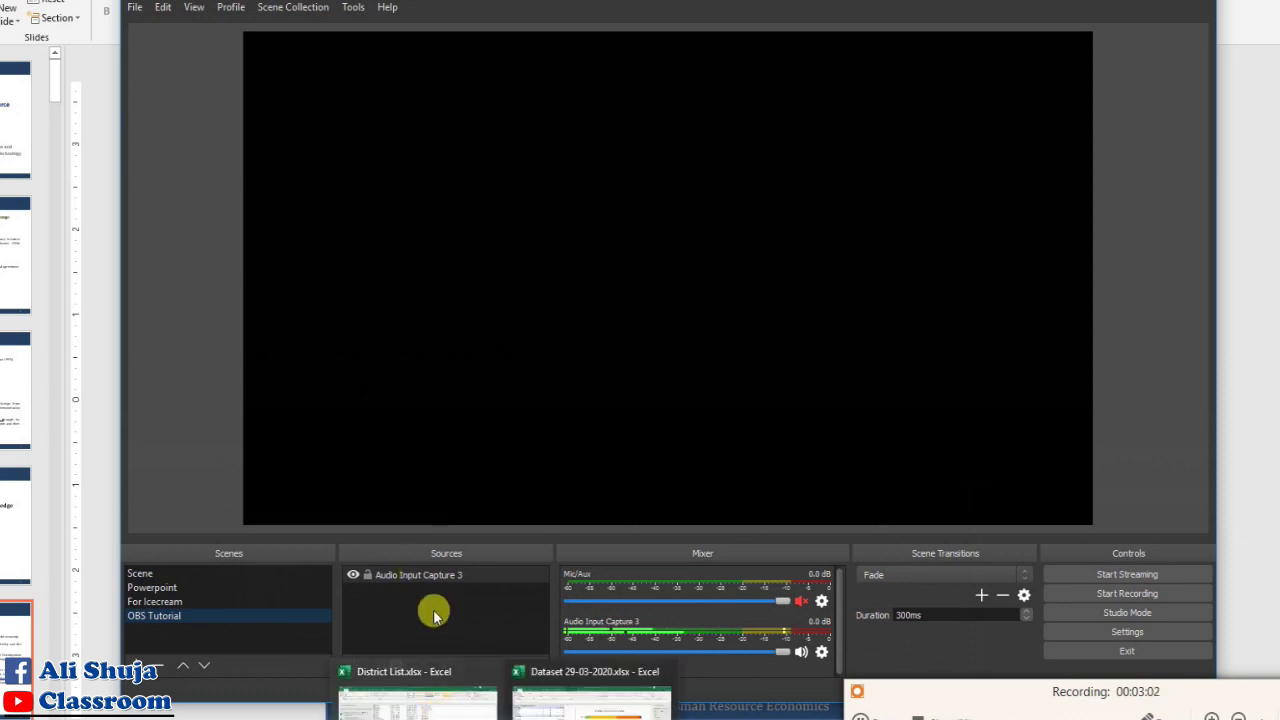
Step: Add a Window Capture source that captures the POWERPNT.EXE presentation window
click(353, 665)
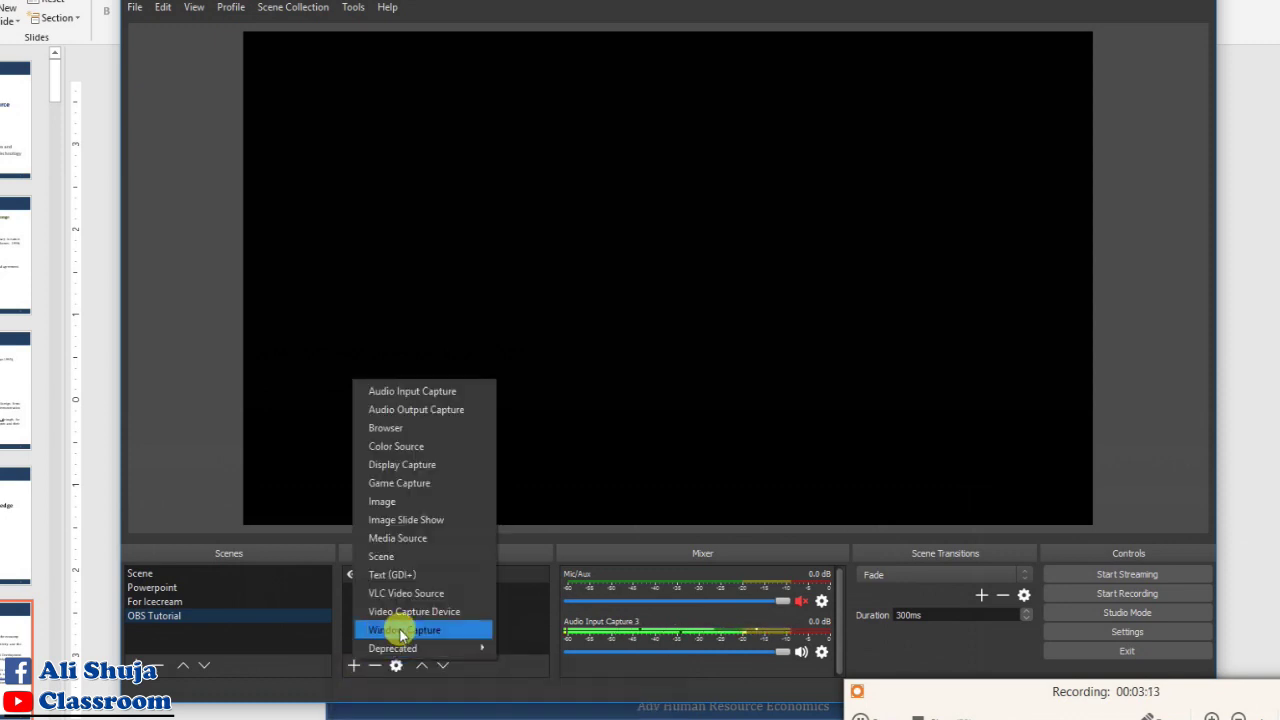
key(Escape)
click(353, 665)
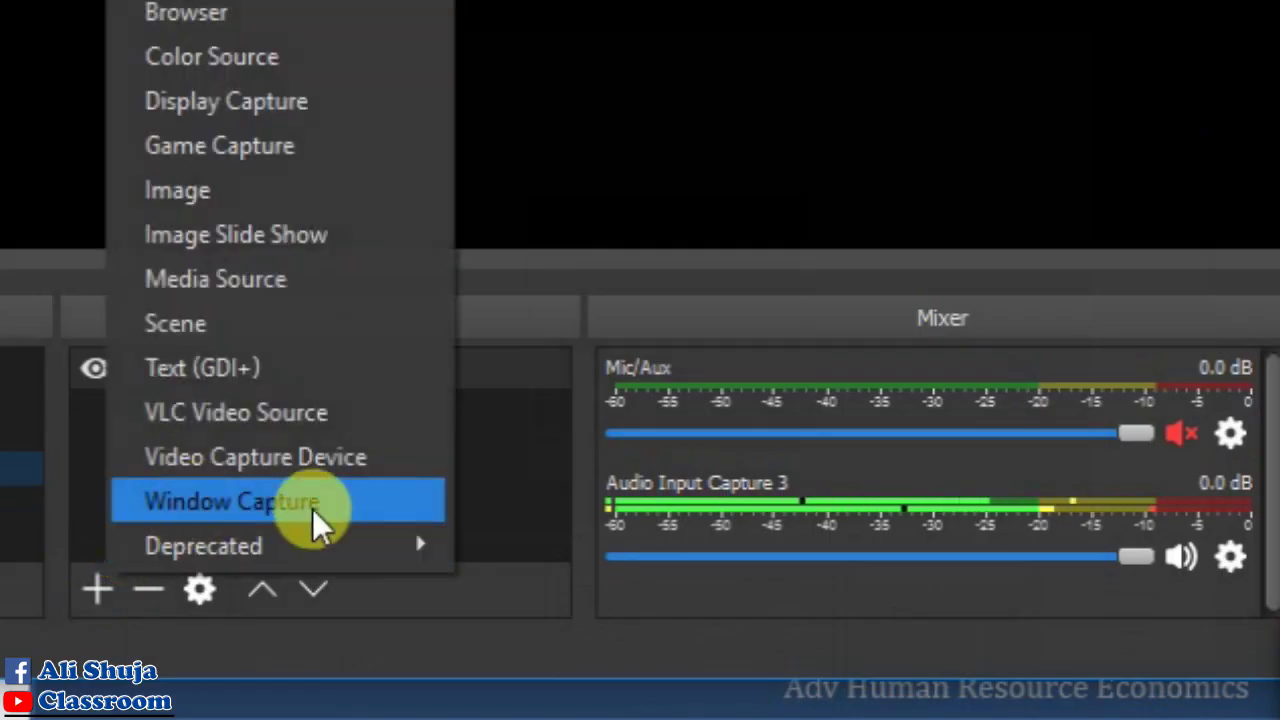
click(312, 509)
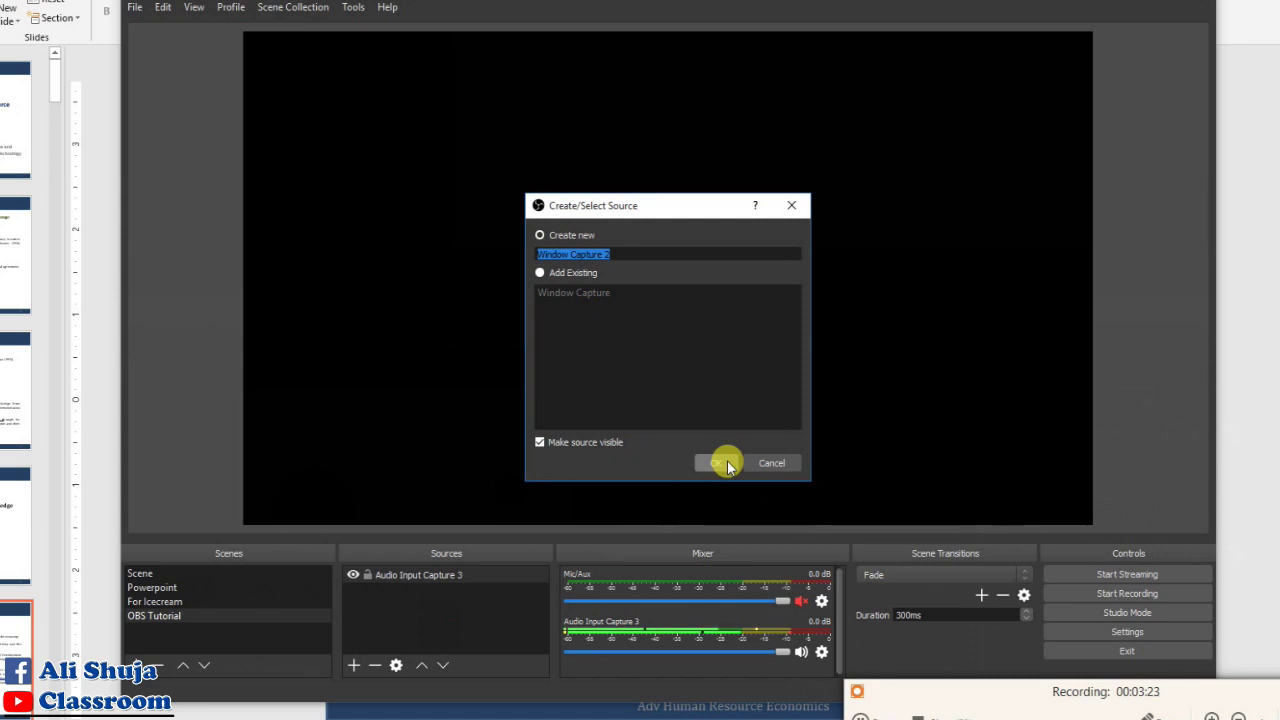
click(727, 466)
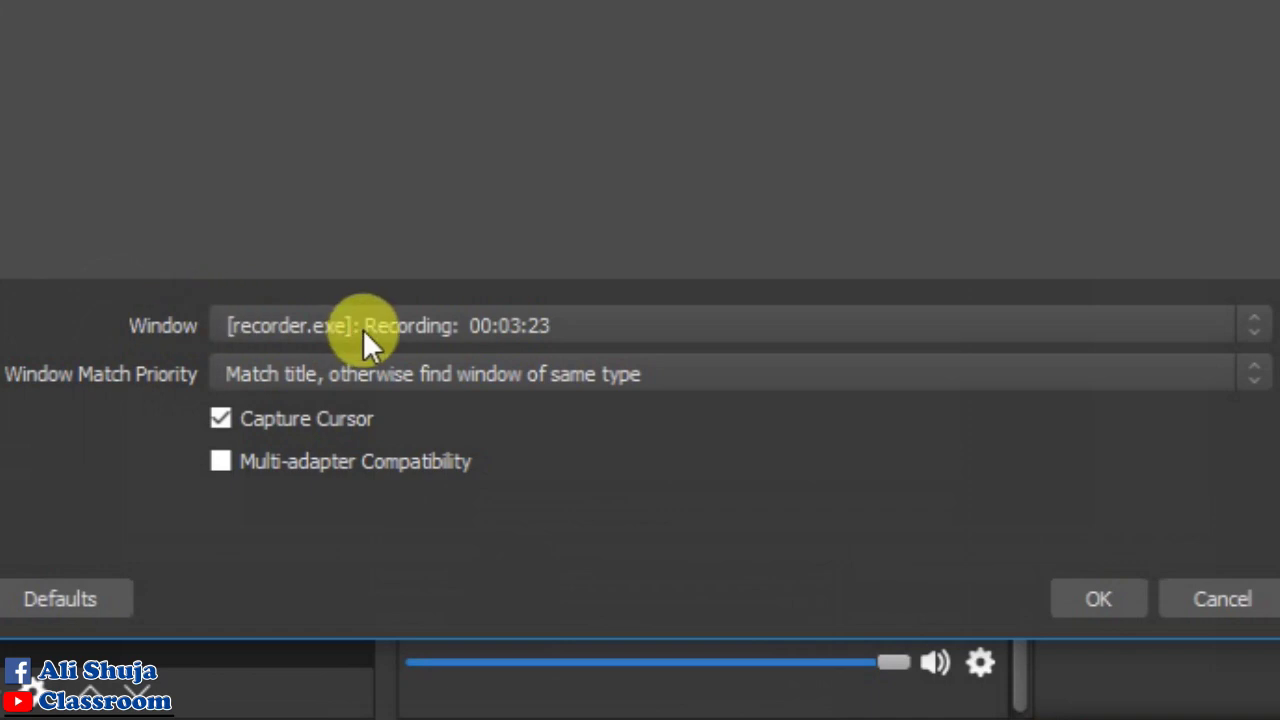
click(363, 329)
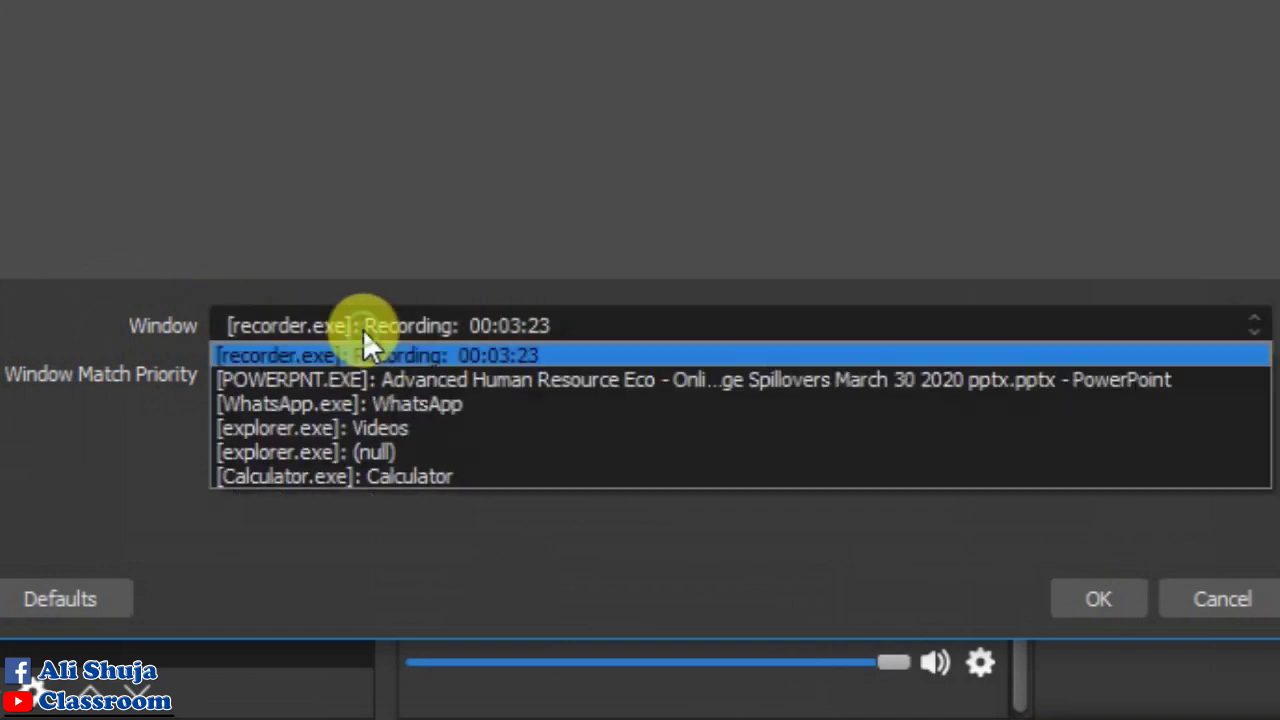
click(400, 380)
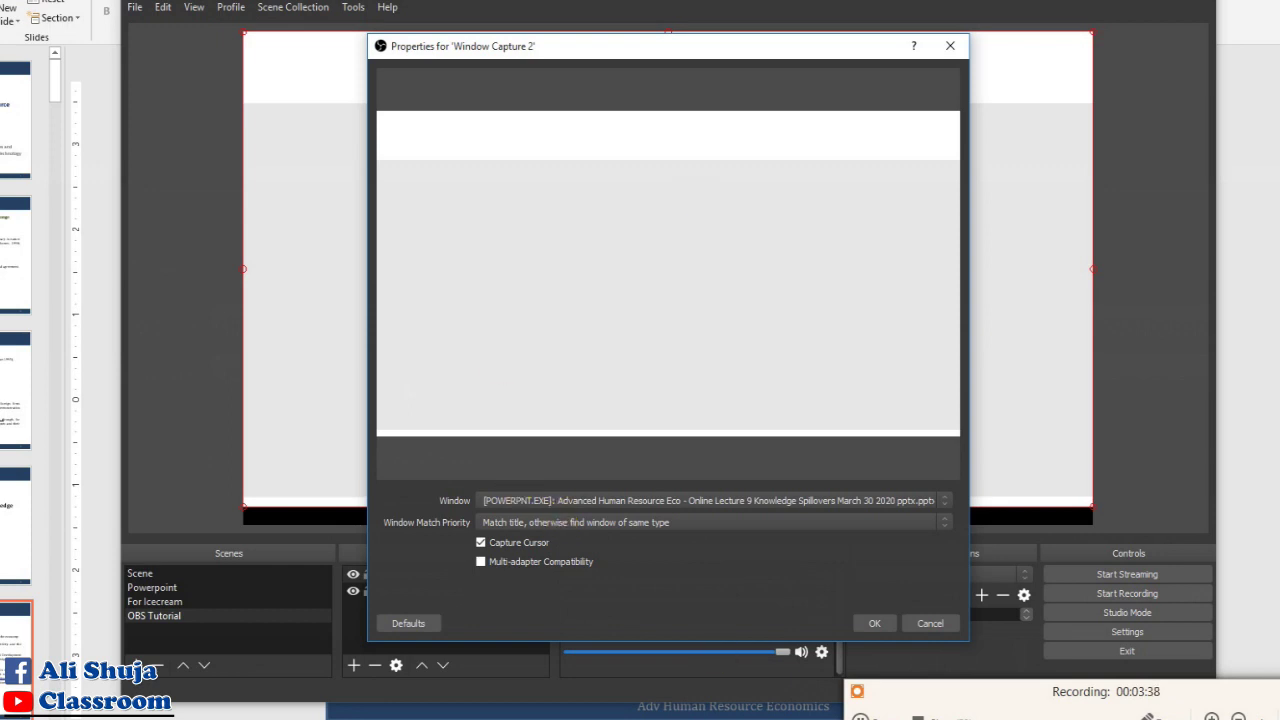
click(707, 700)
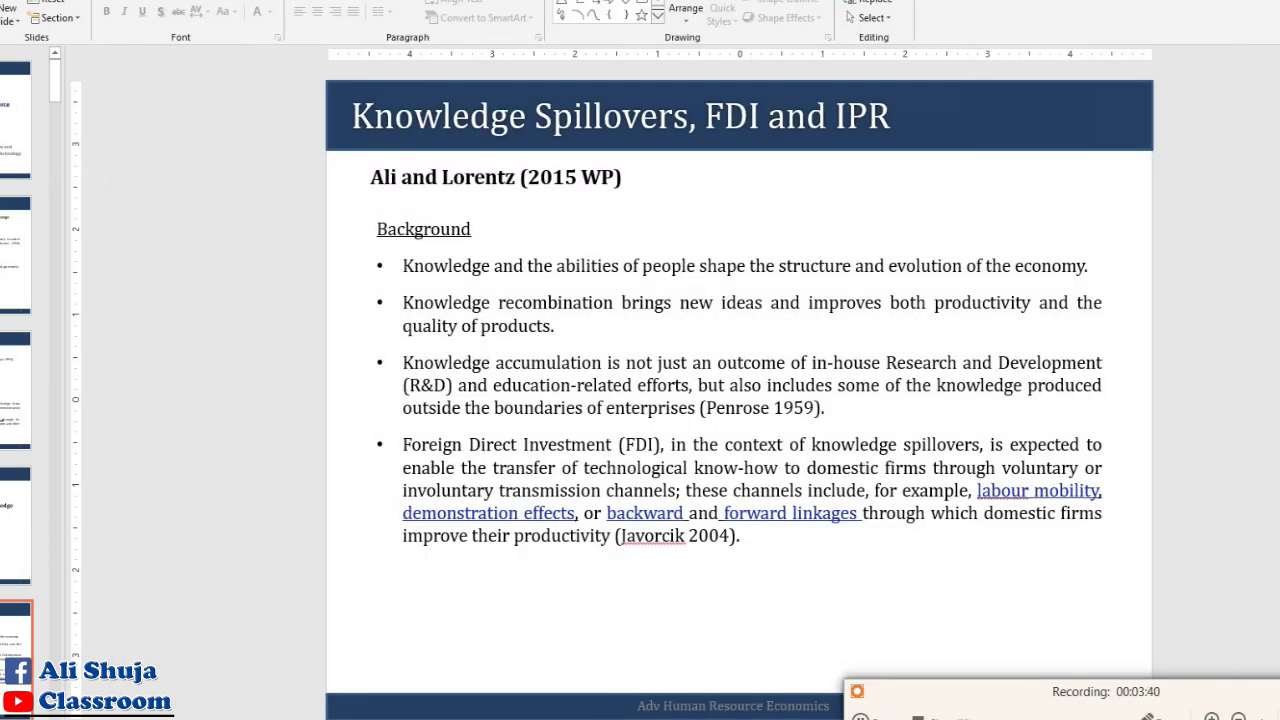
key(alt+Tab)
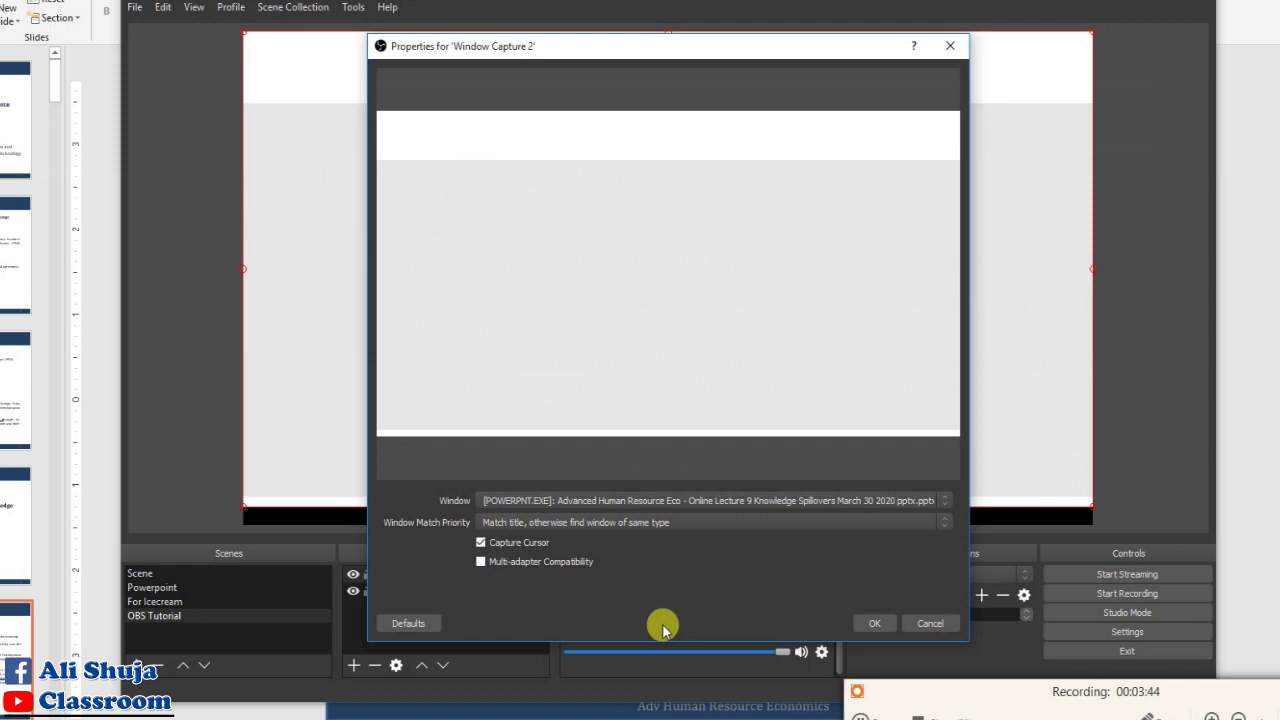
click(868, 623)
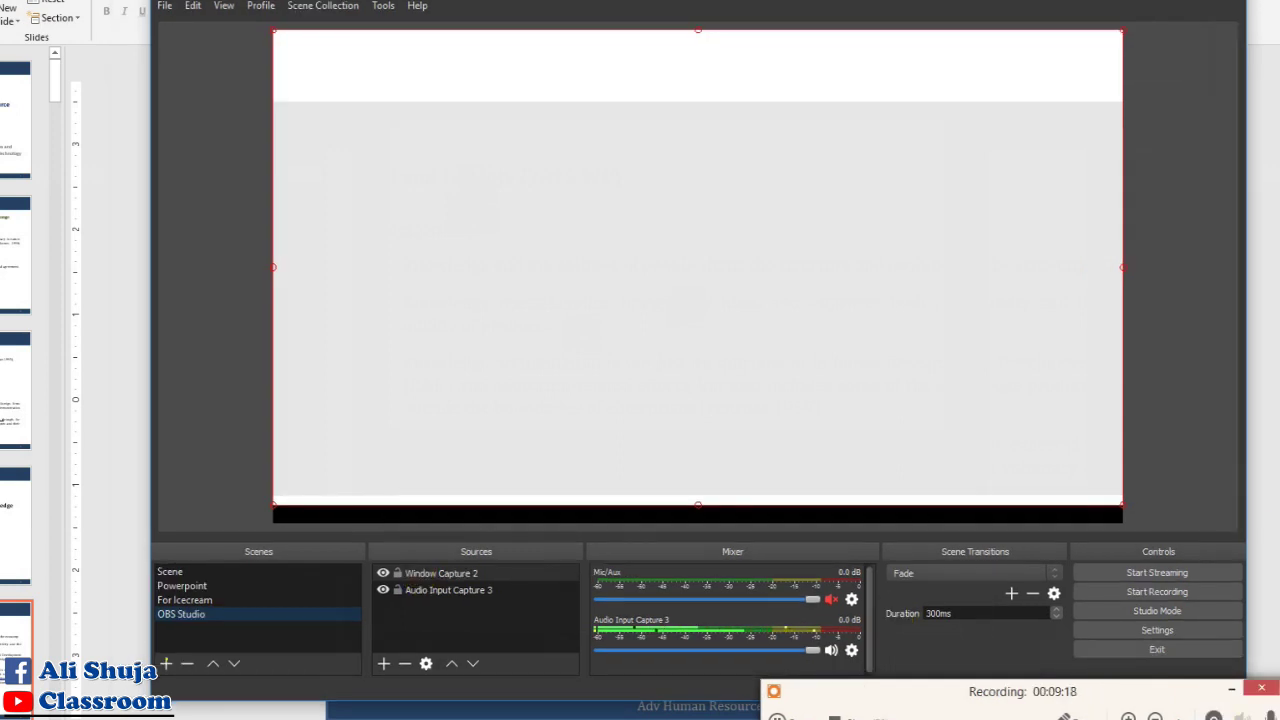
Step: Check the captured slide, then enlarge it slightly and nudge it left in the preview
click(1123, 651)
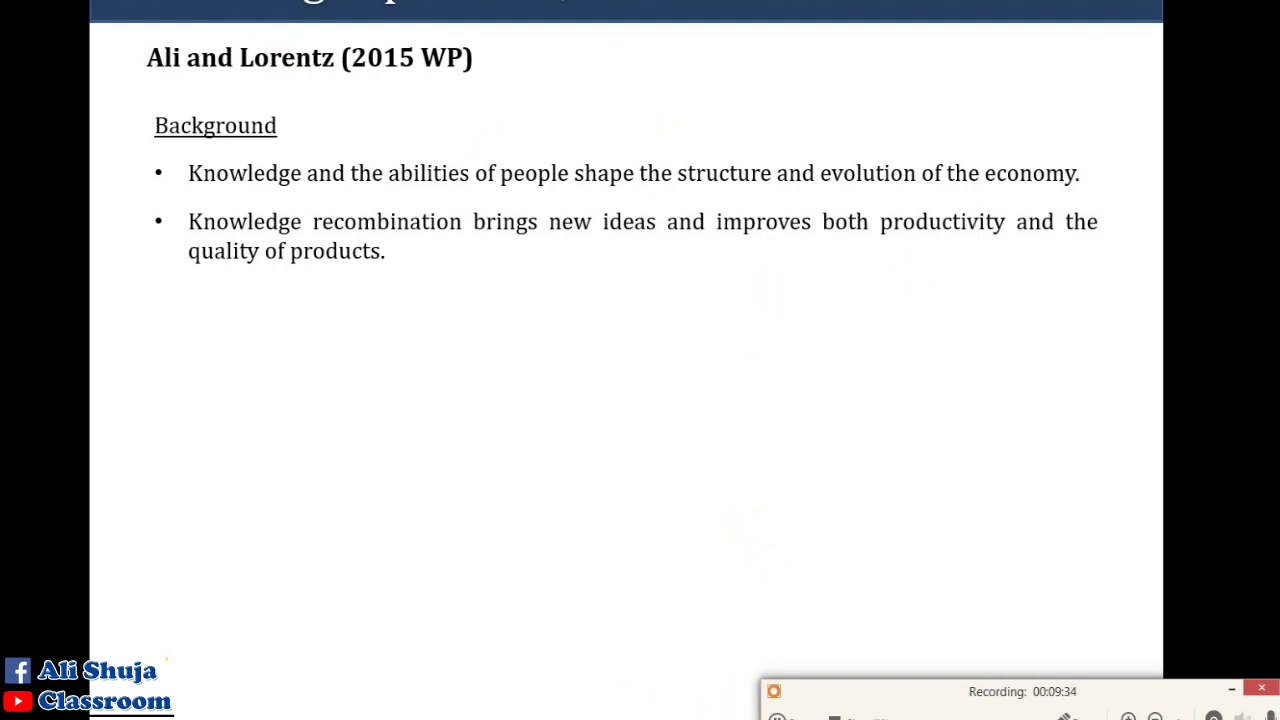
key(alt+Tab)
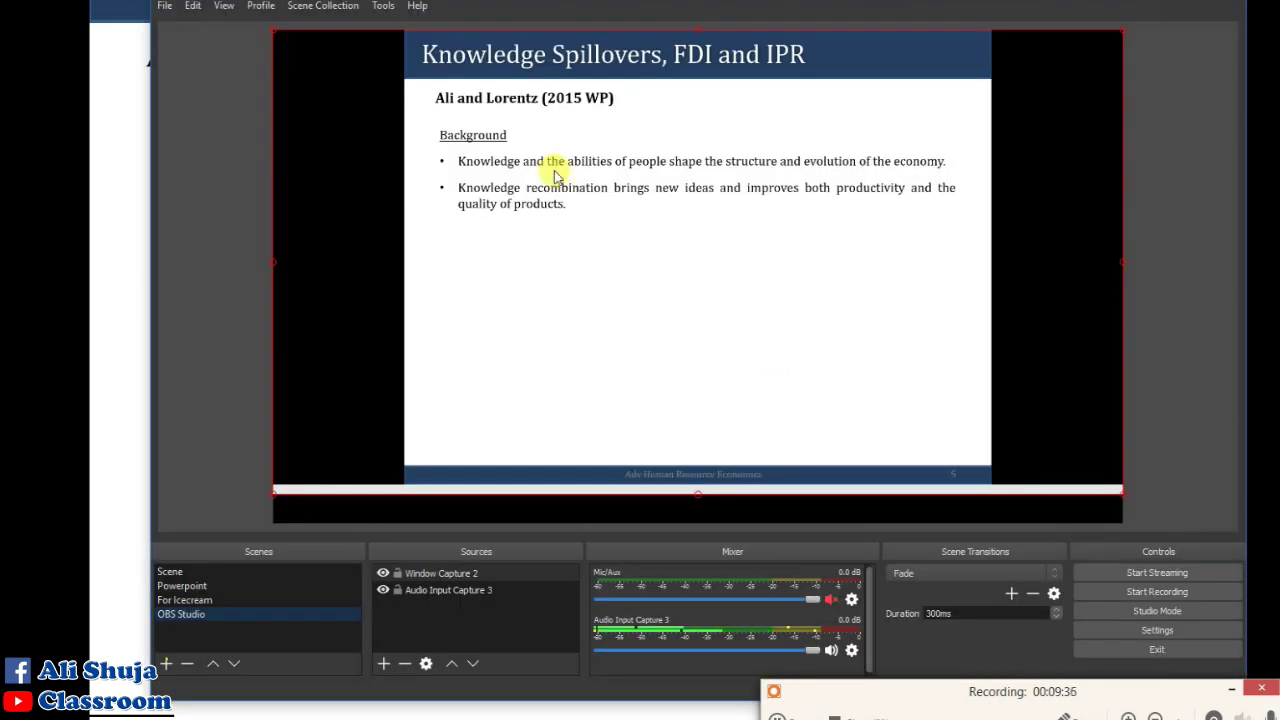
drag(593, 26, 571, 24)
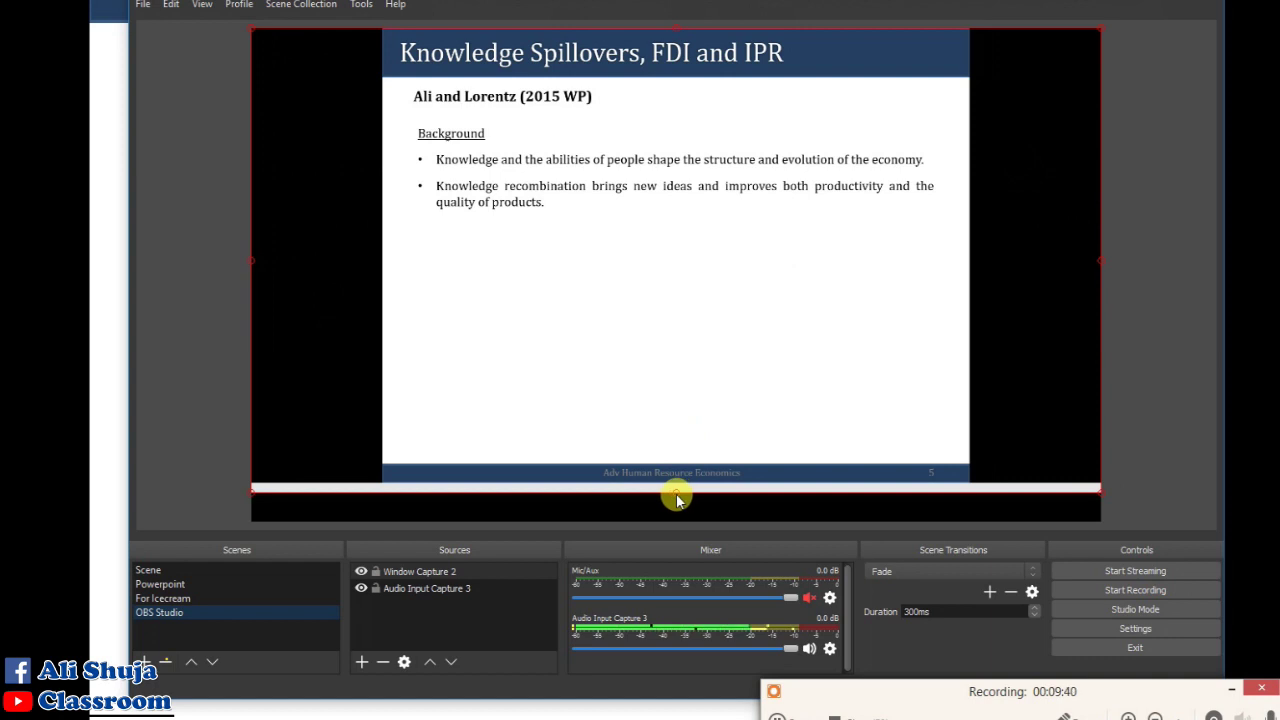
drag(676, 494, 678, 520)
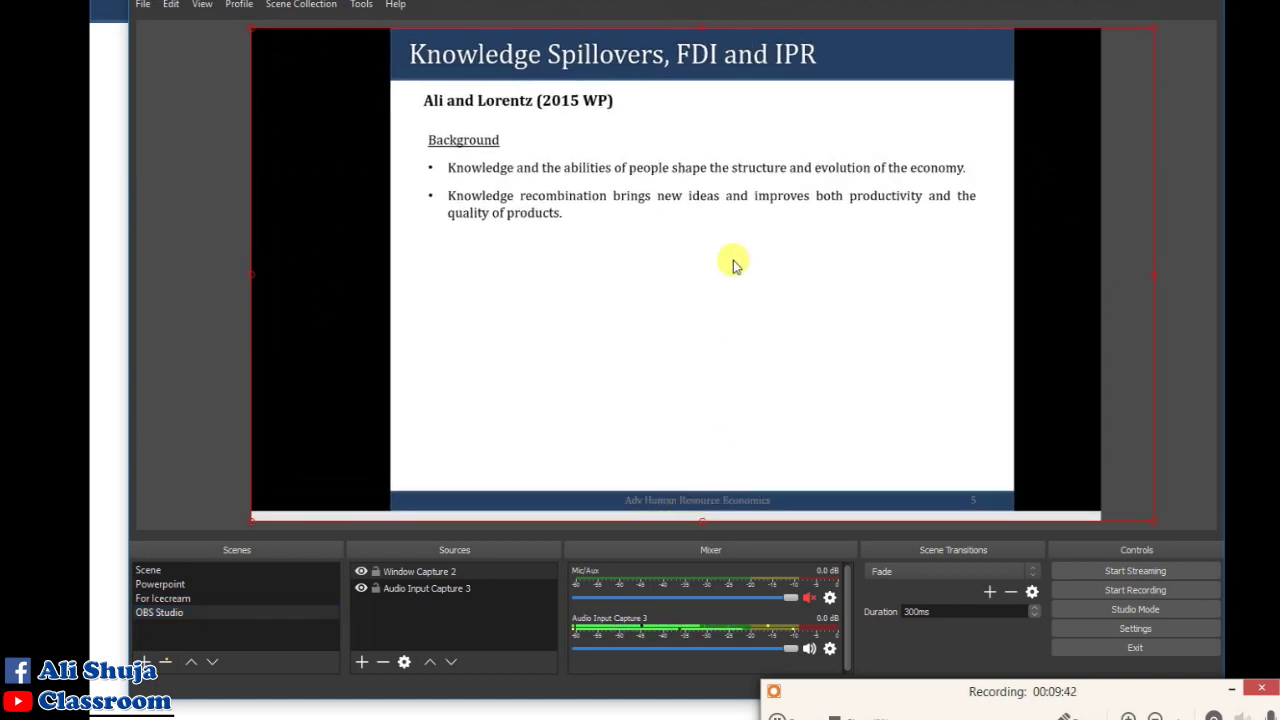
drag(732, 264, 709, 264)
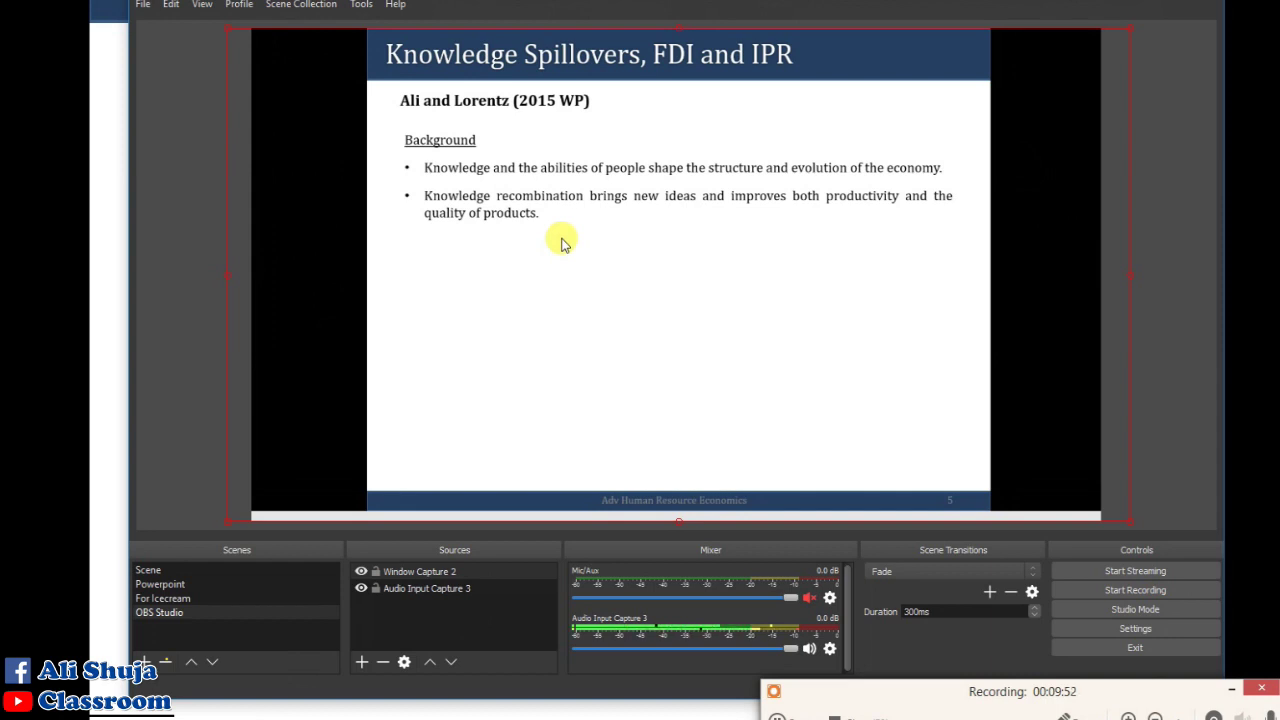
Step: Add a Video Capture Device webcam and shrink it into the slide's bottom-right corner
click(362, 662)
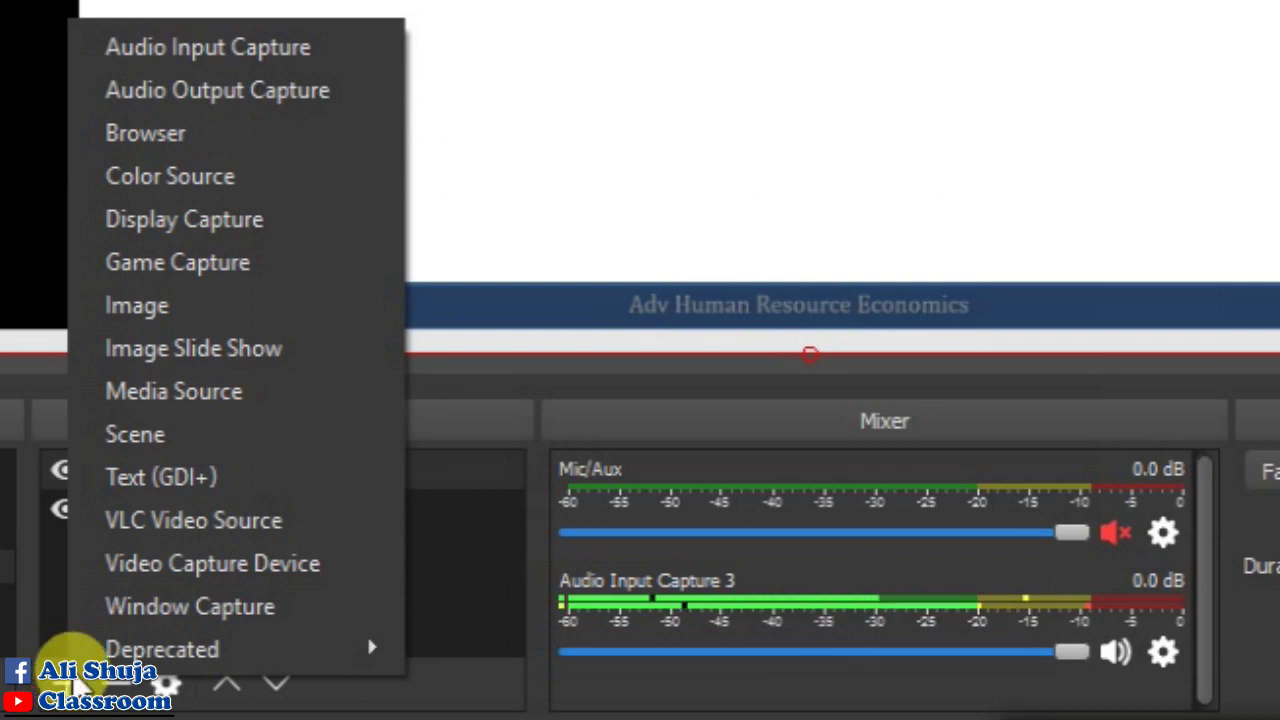
click(358, 566)
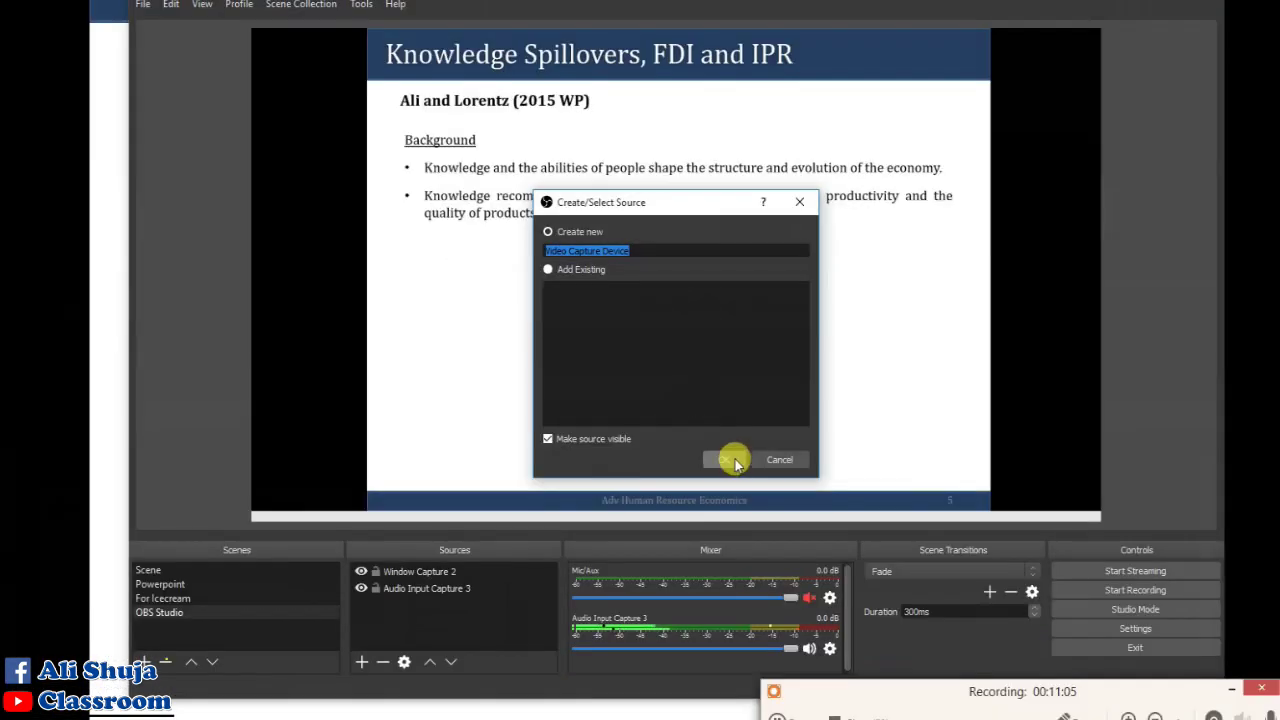
click(915, 208)
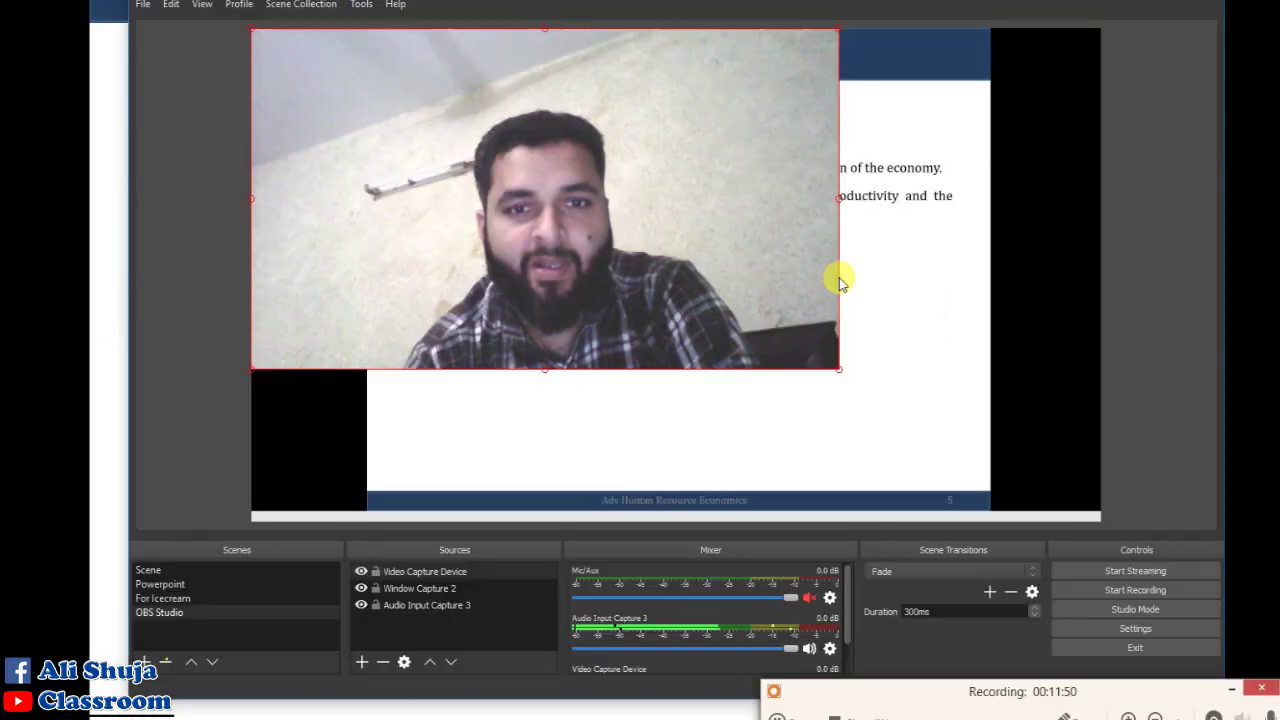
drag(836, 366, 1025, 478)
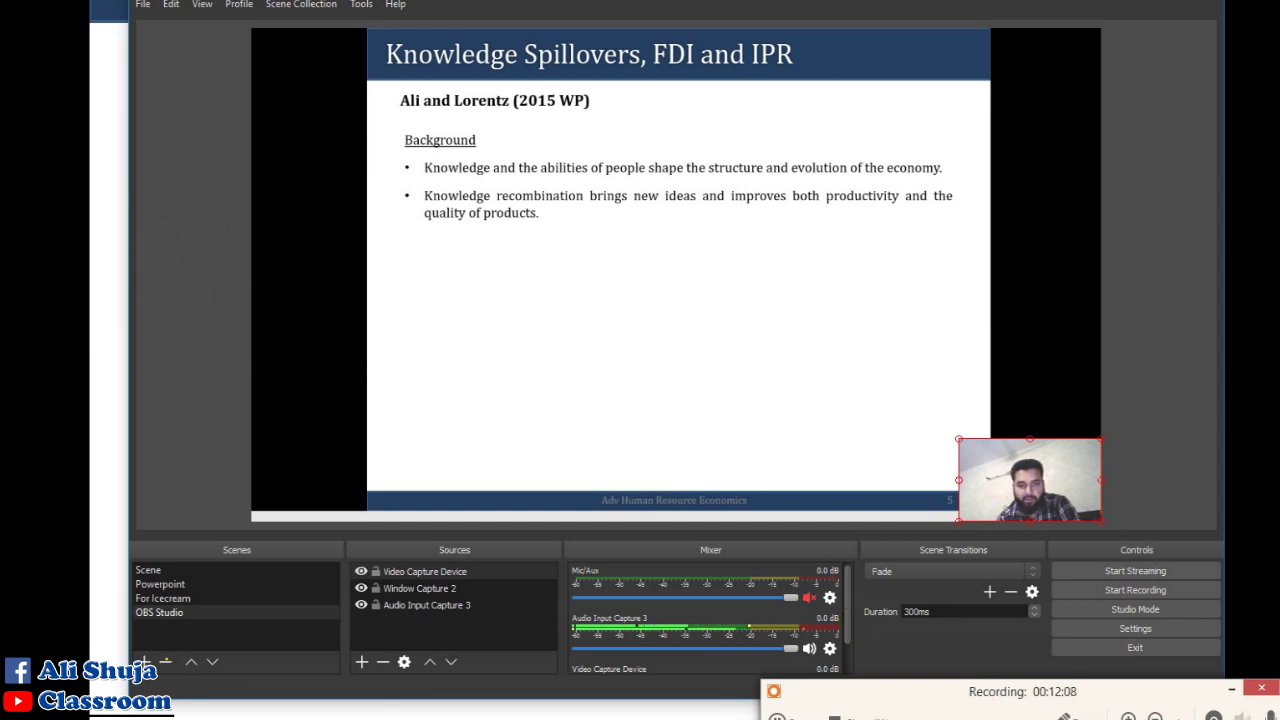
Step: Record the slideshow advancing to the Channels of knowledge spillovers slide, then return to OBS
key(alt+Tab)
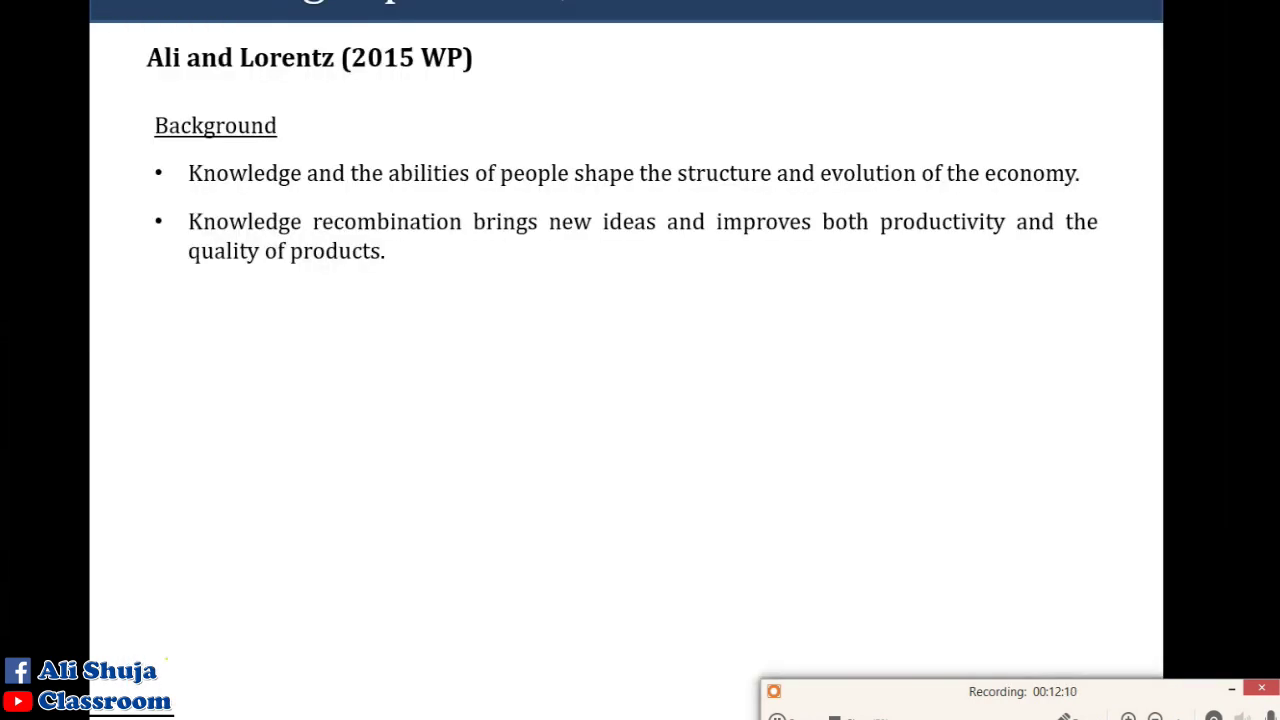
key(Page_Up)
key(Page_Up)
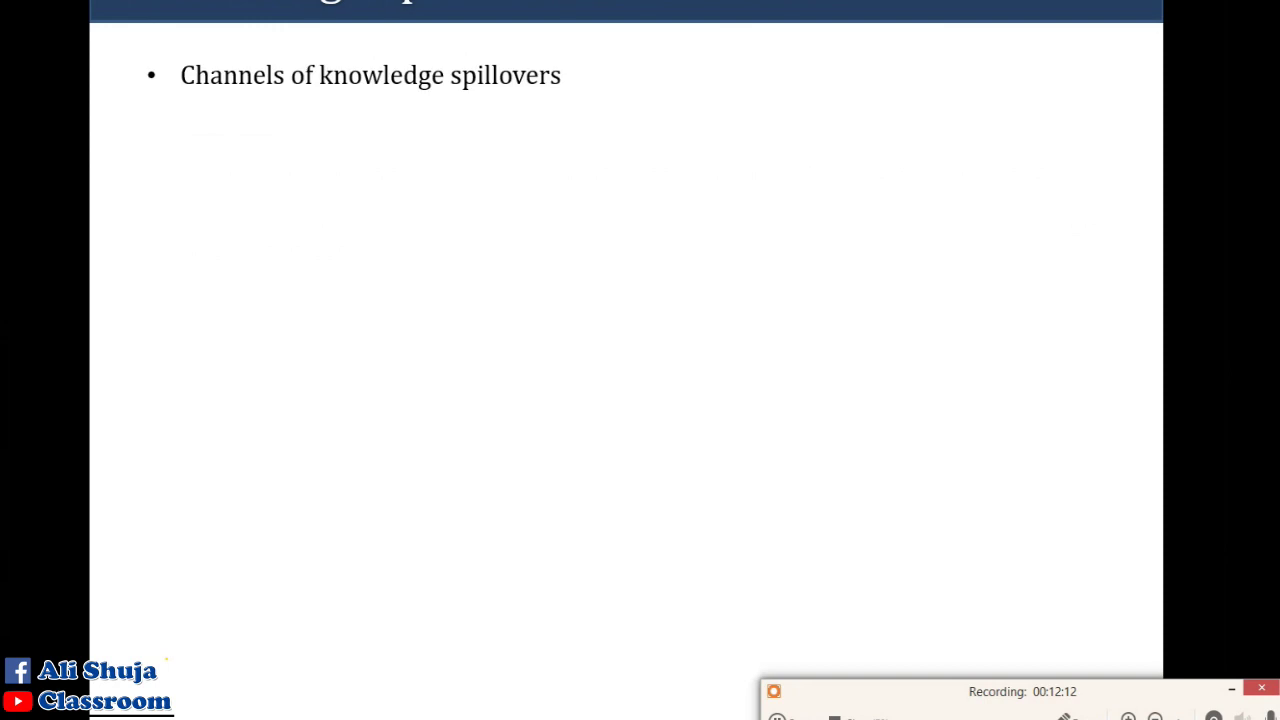
key(Page_Up)
key(Page_Up)
key(Page_Up)
key(Page_Up)
key(Page_Up)
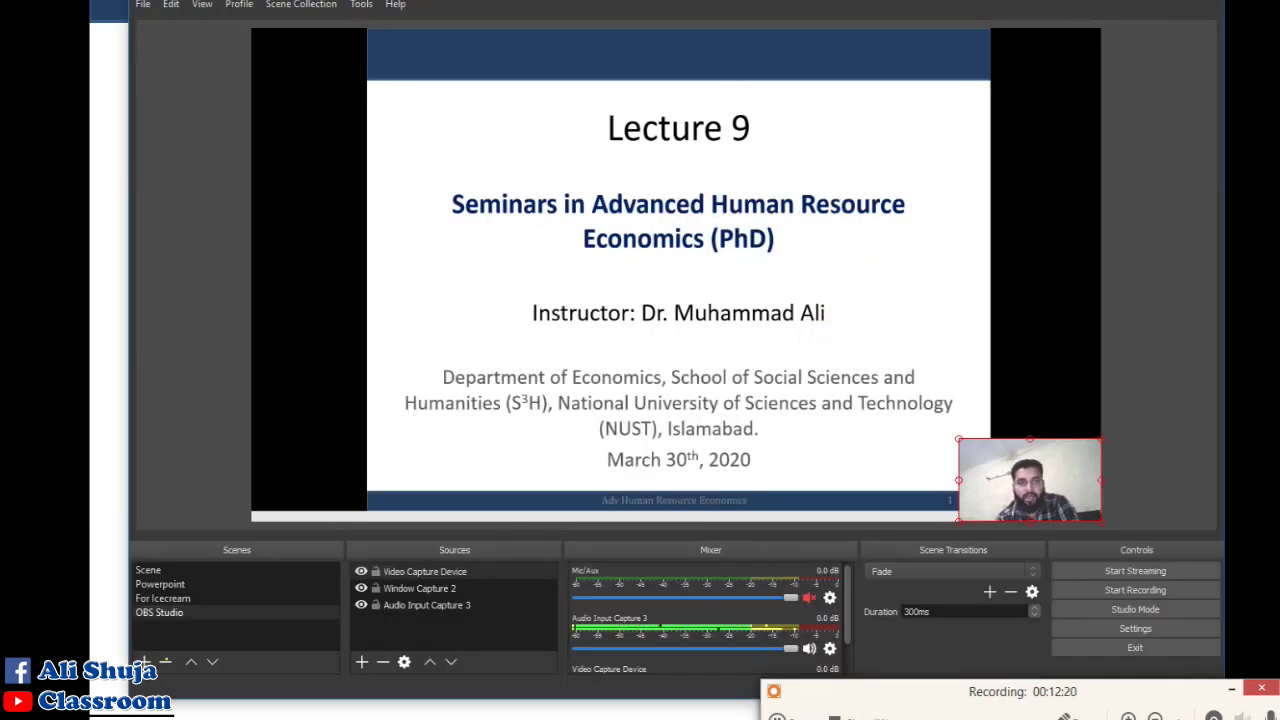
click(1108, 592)
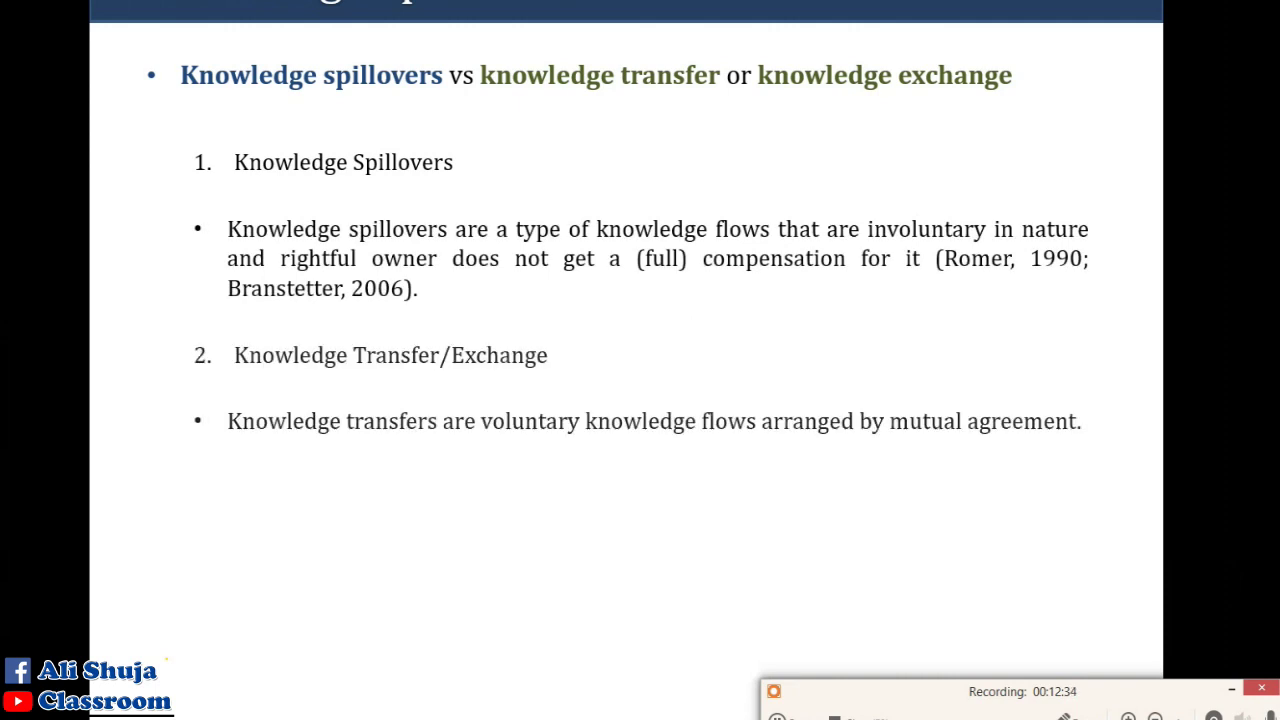
key(Right)
key(Right)
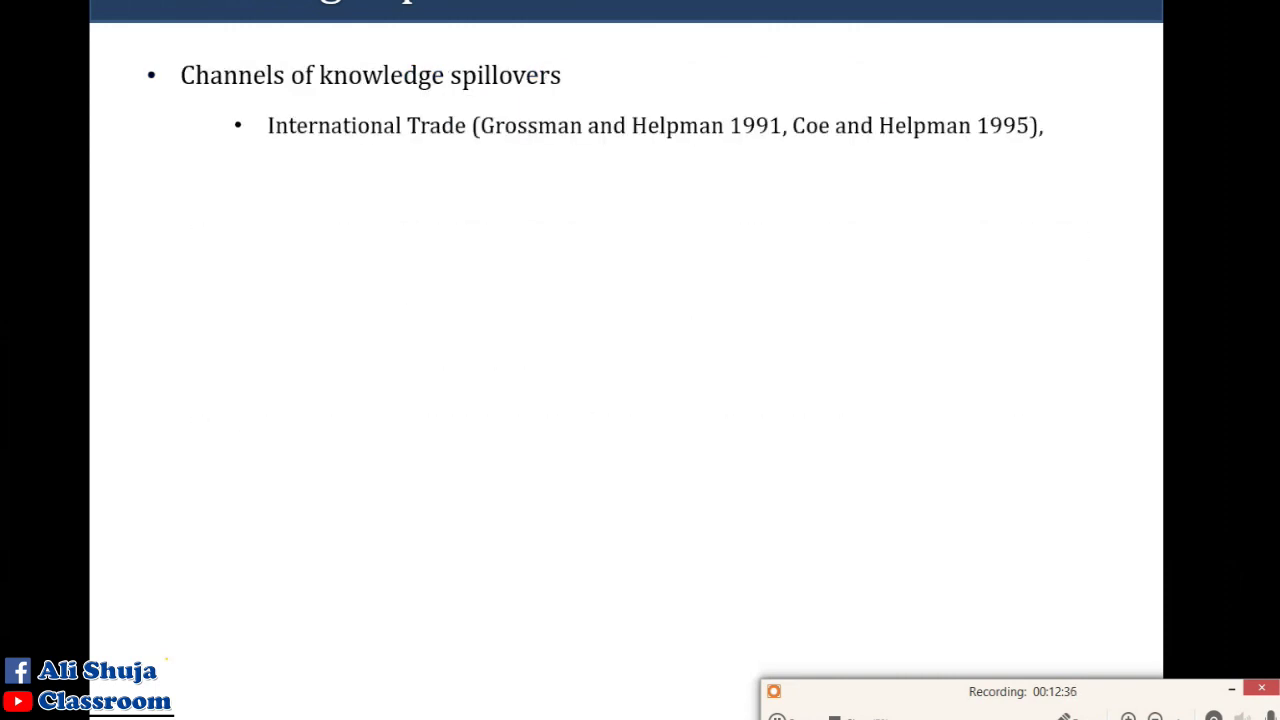
key(Right)
key(Right)
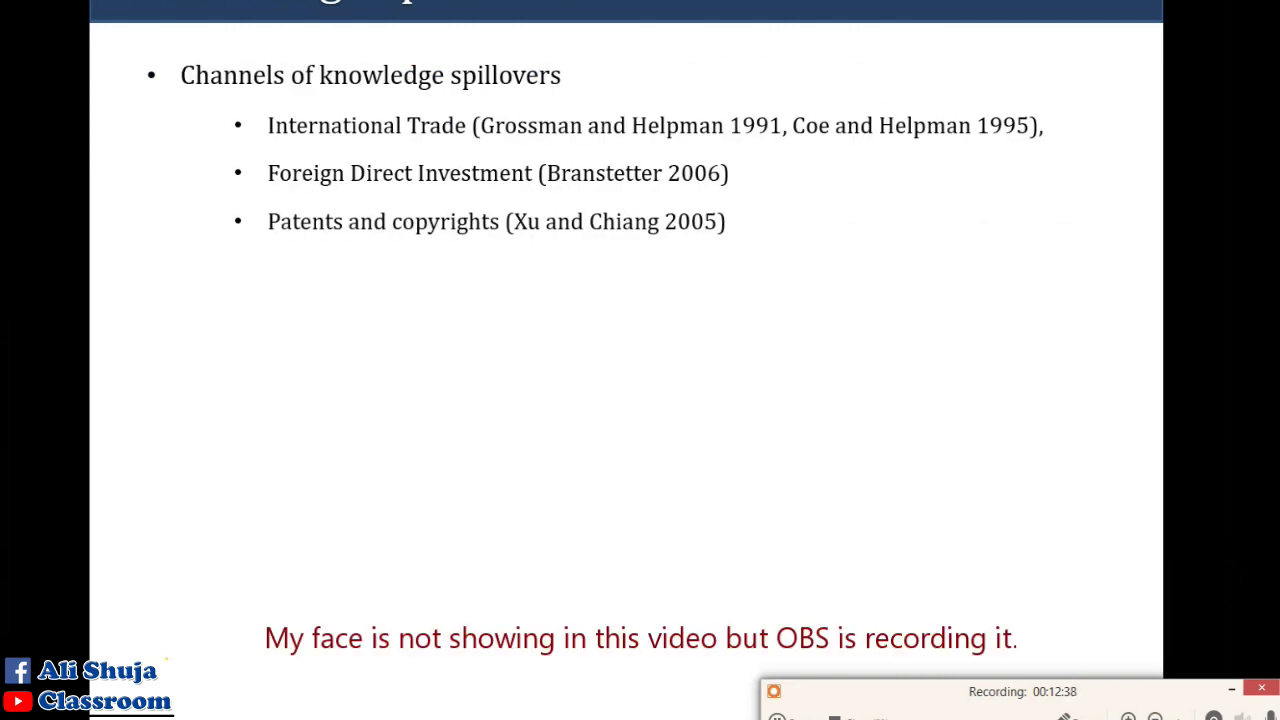
key(Right)
key(Right)
key(Right)
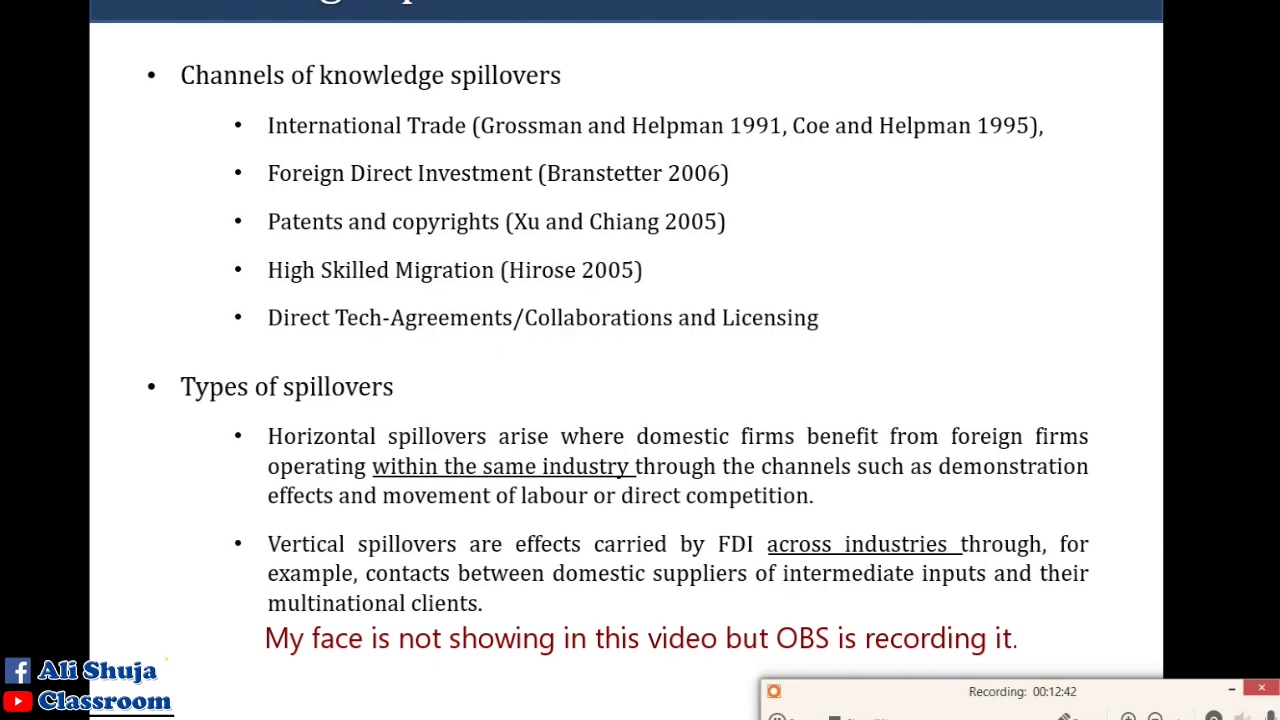
key(alt+Tab)
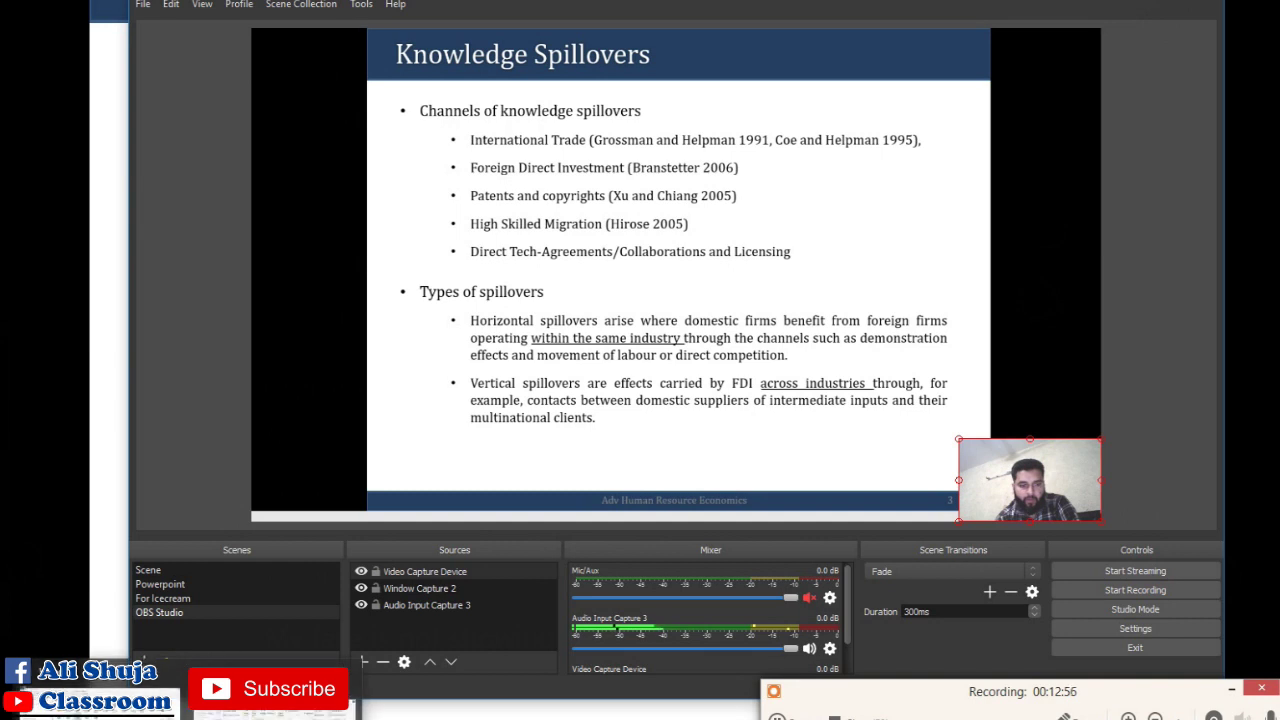
key(alt+Tab)
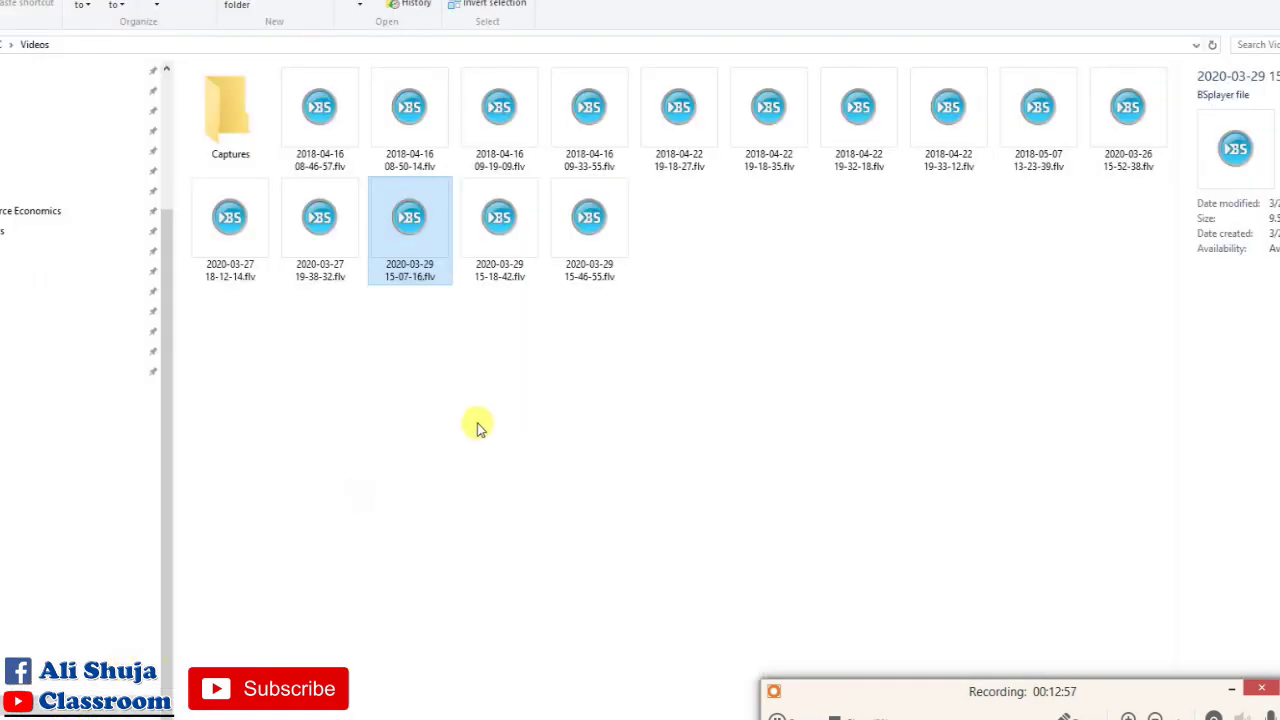
double_click(577, 230)
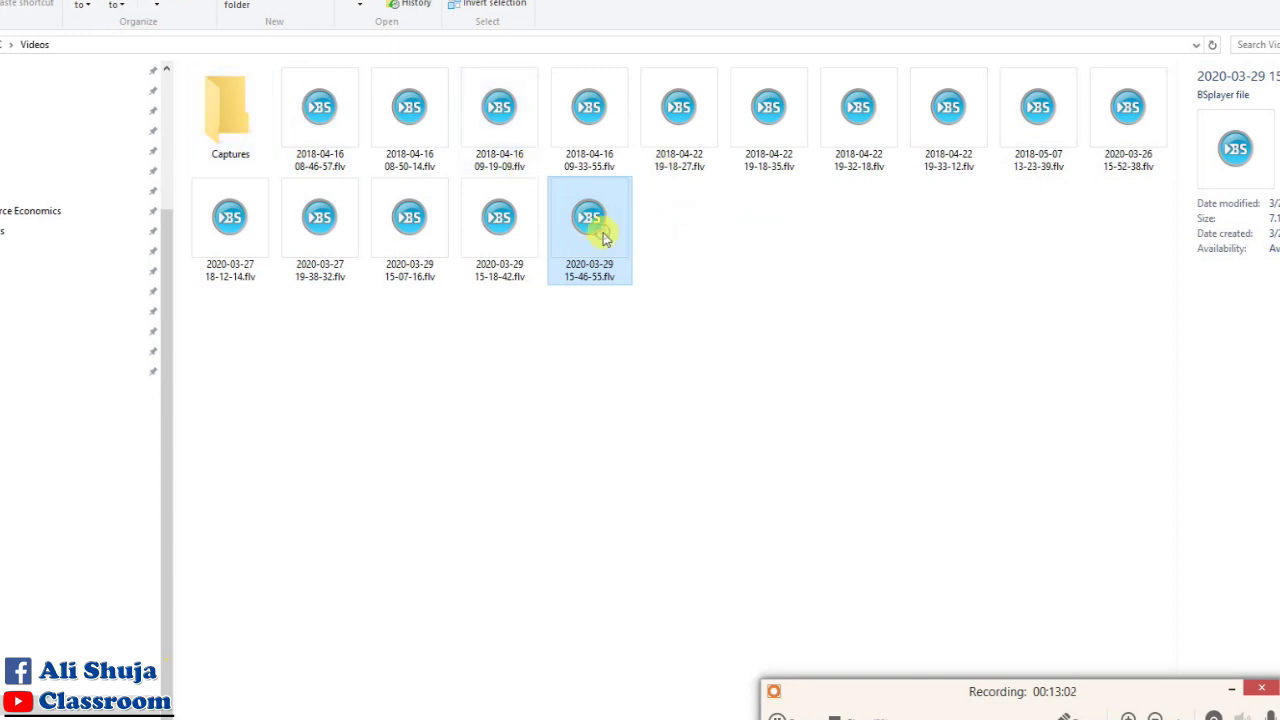
key(alt+Tab)
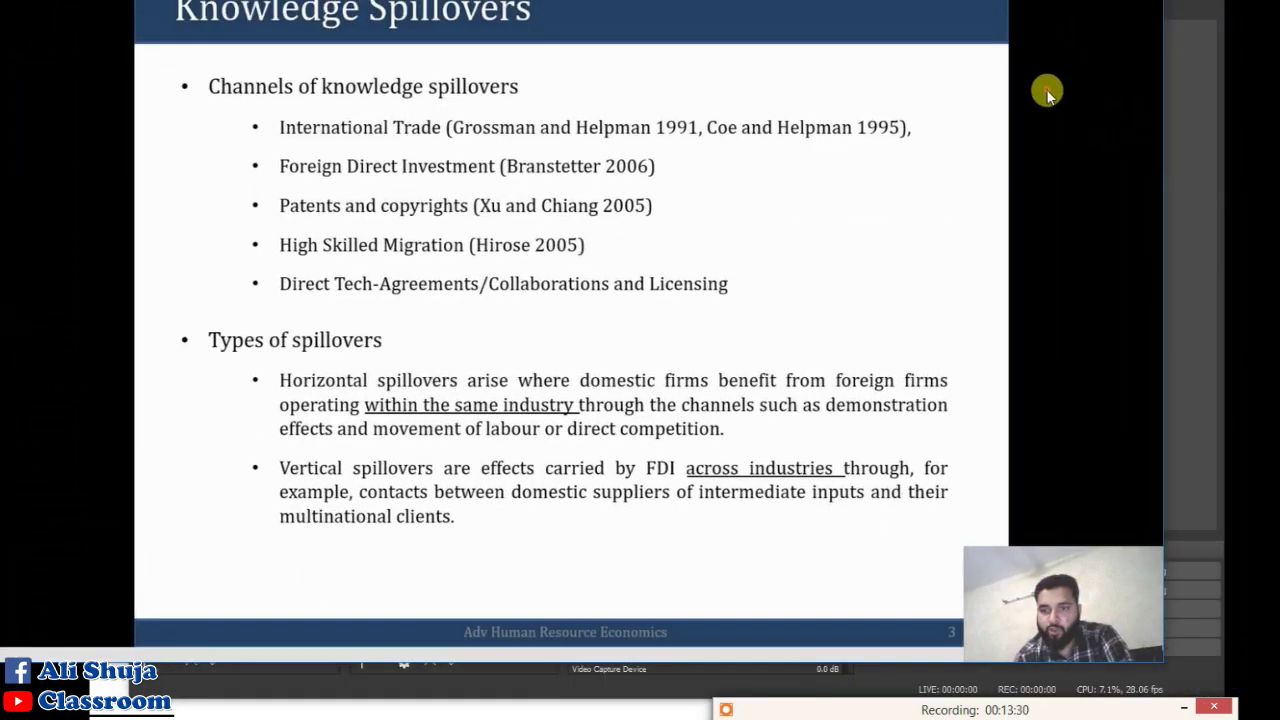
Step: Watch the recording in BS.Player, check its options menu, then return to OBS Studio
right_click(1050, 93)
click(880, 177)
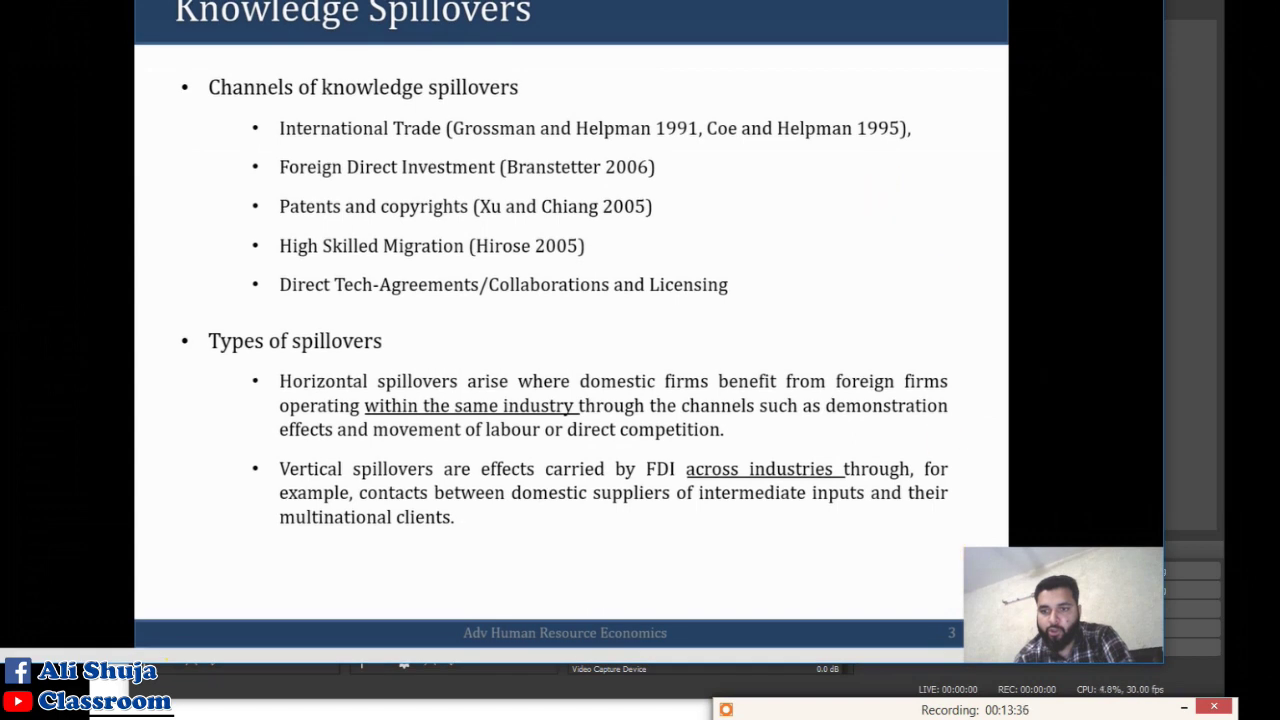
key(alt+Tab)
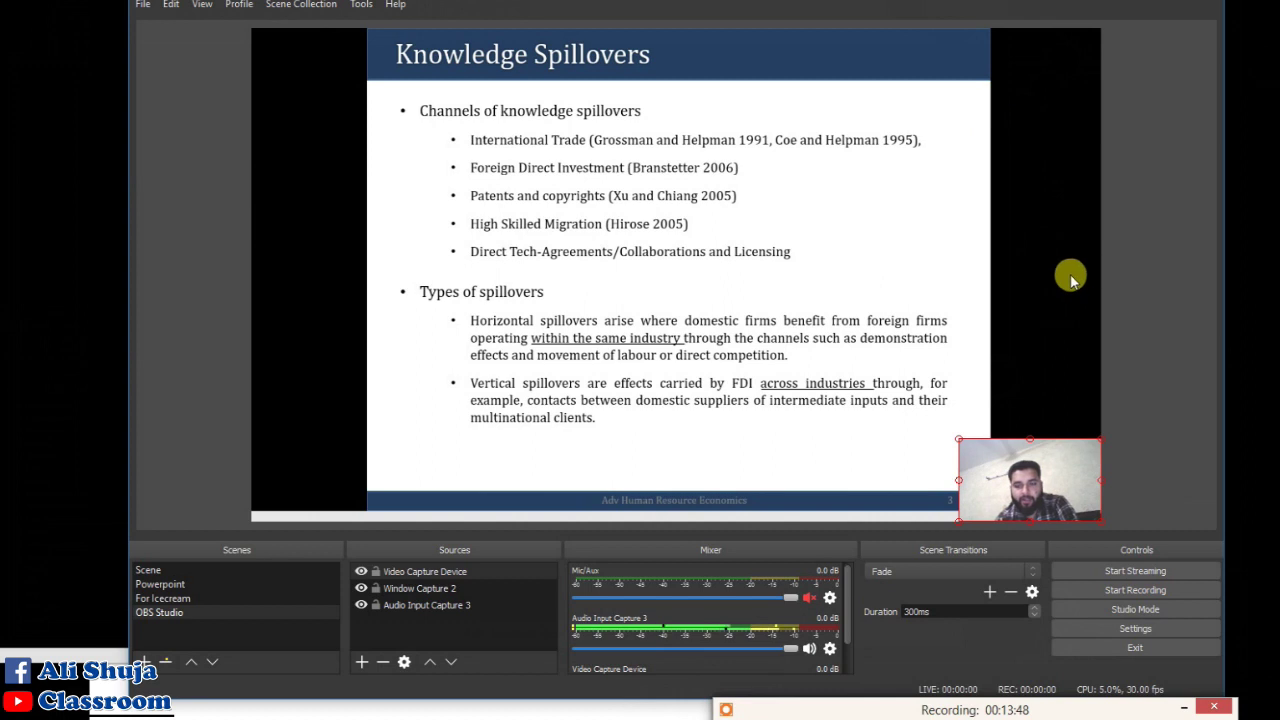
click(1135, 630)
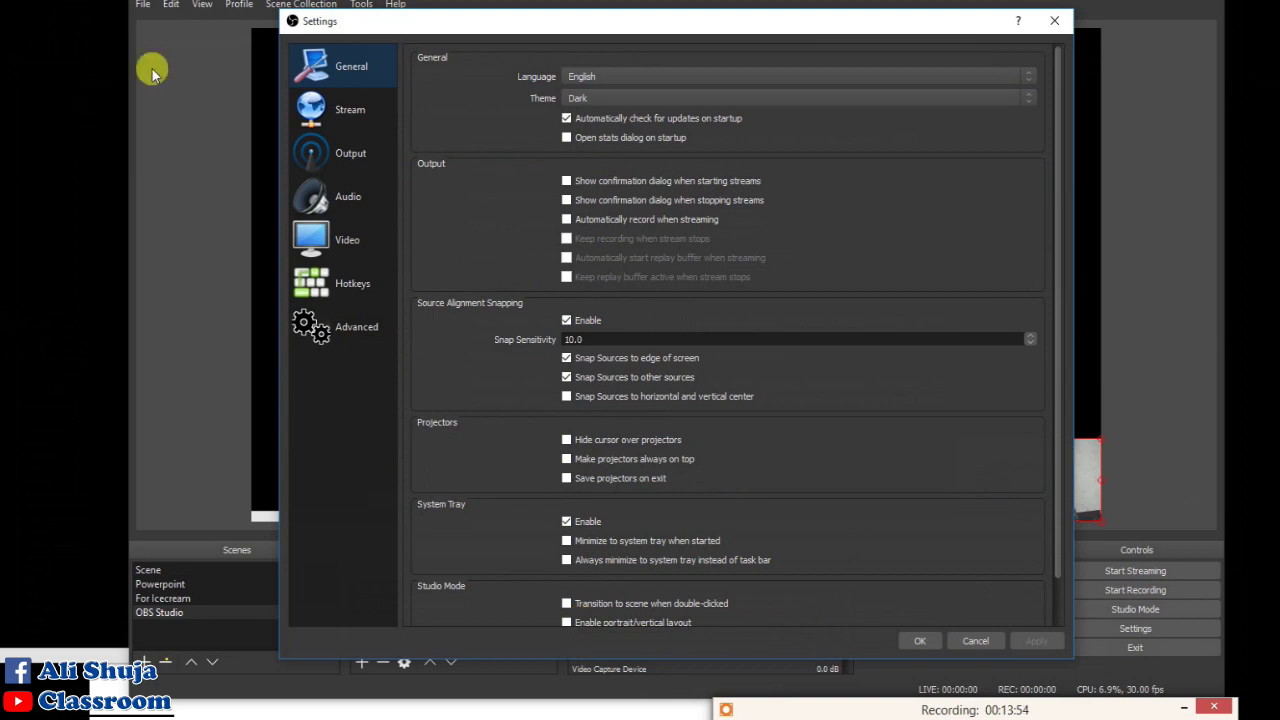
click(328, 140)
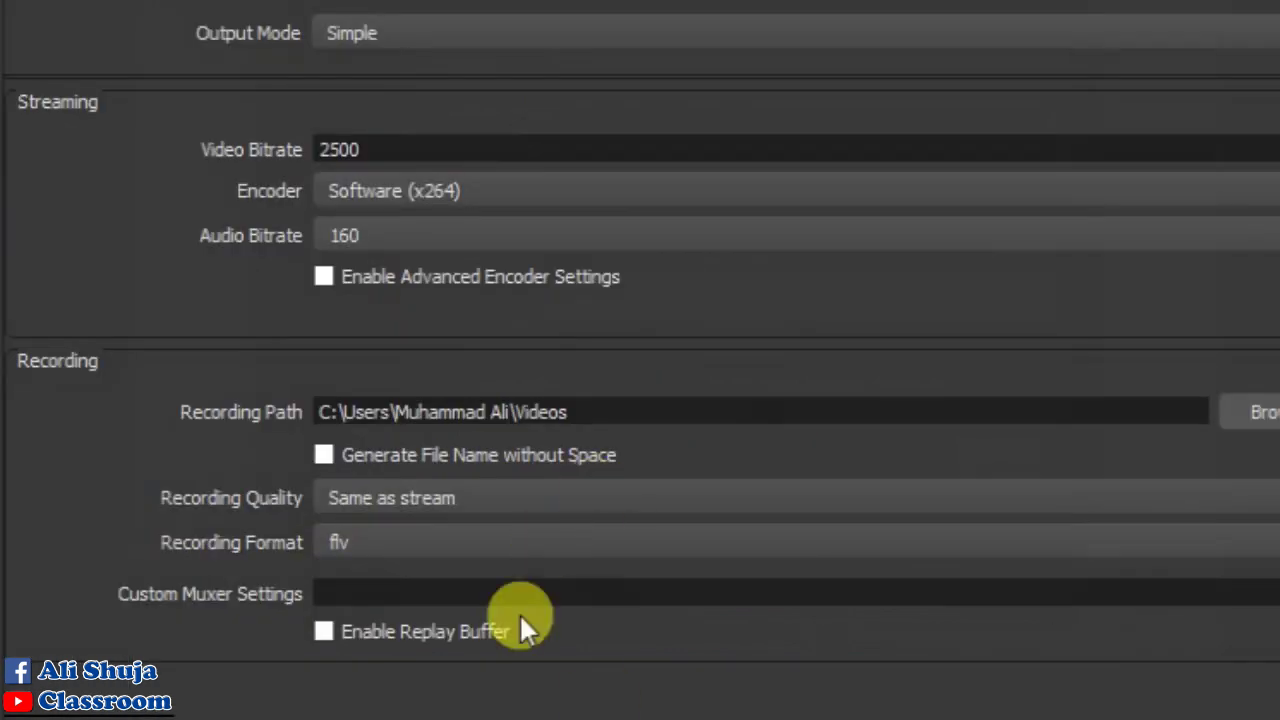
drag(563, 405, 490, 418)
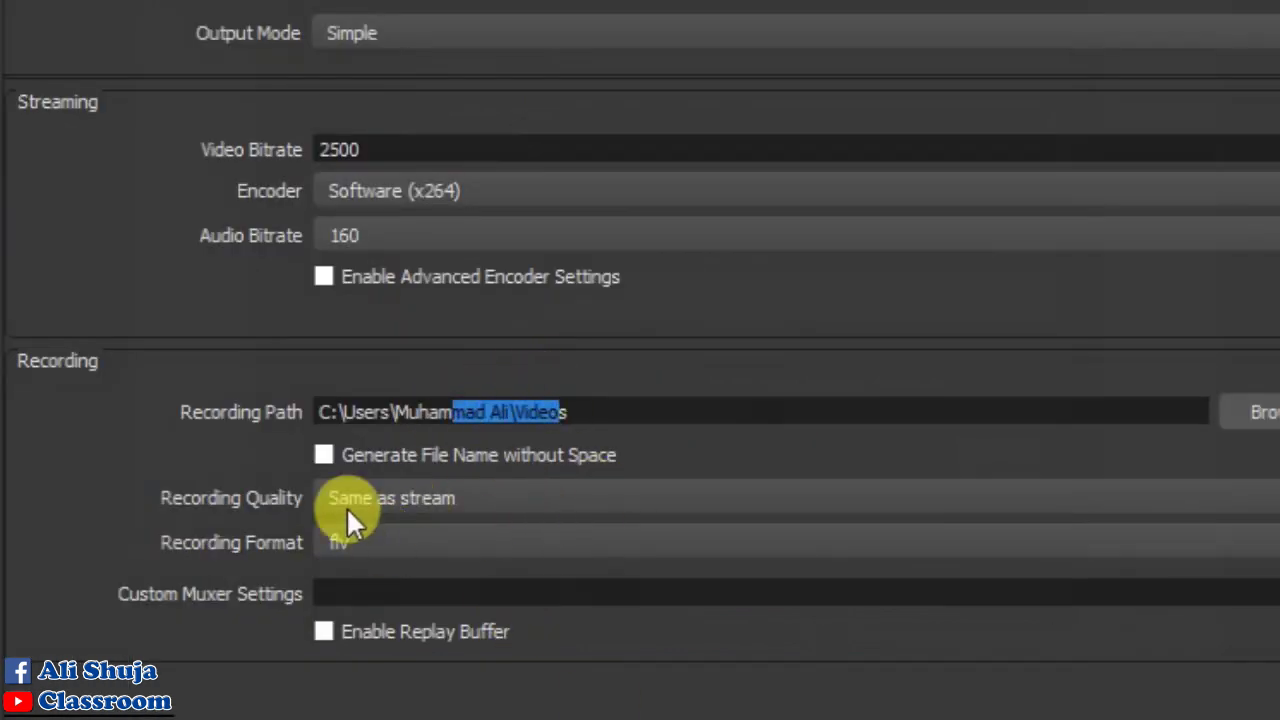
click(419, 540)
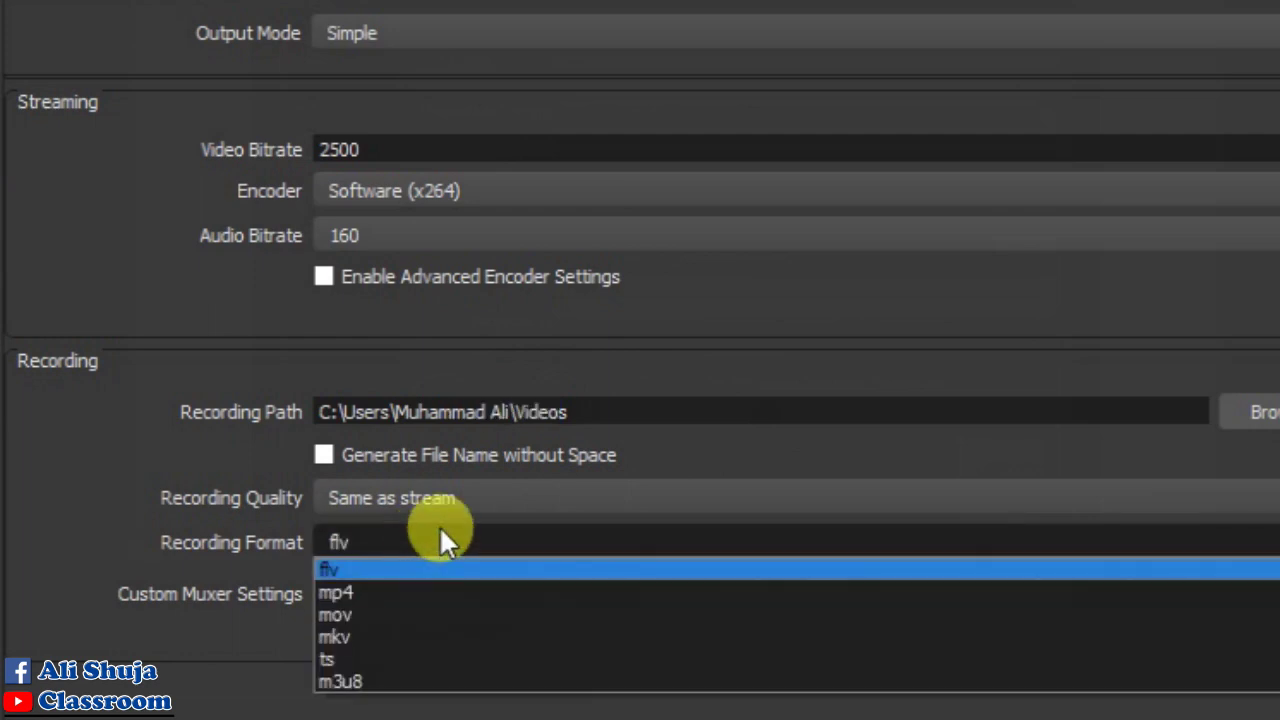
key(Escape)
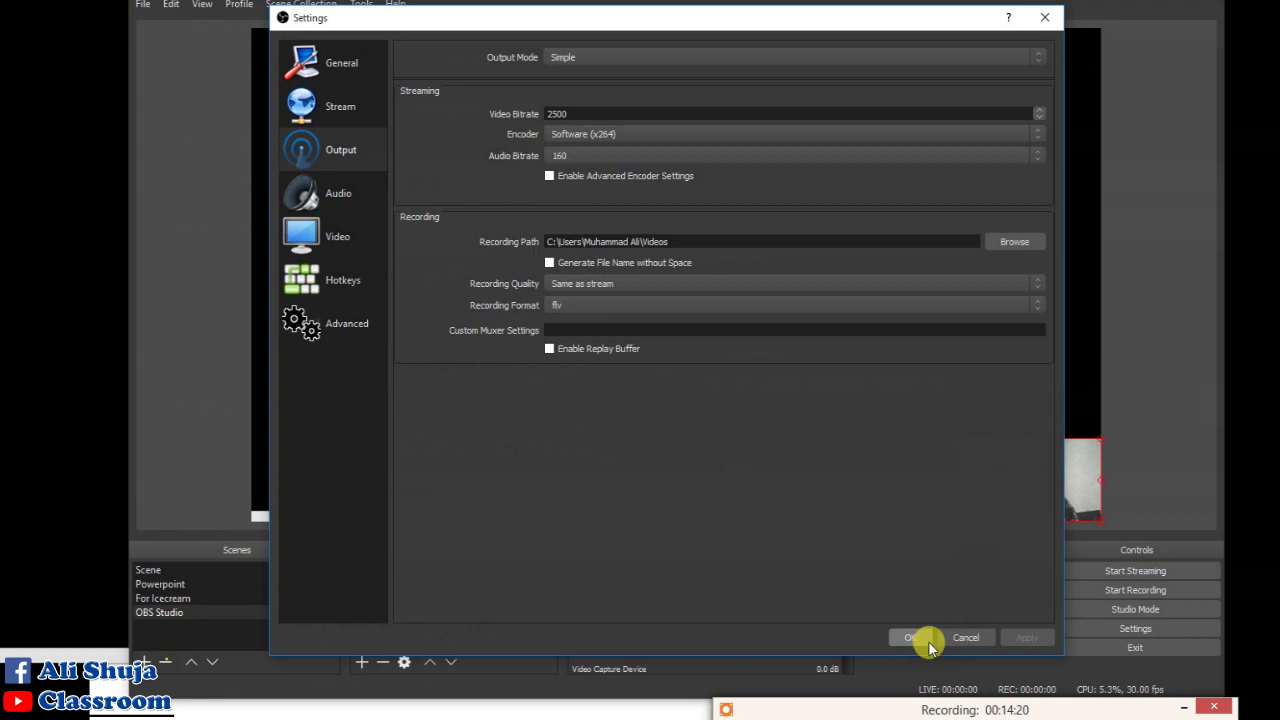
click(957, 640)
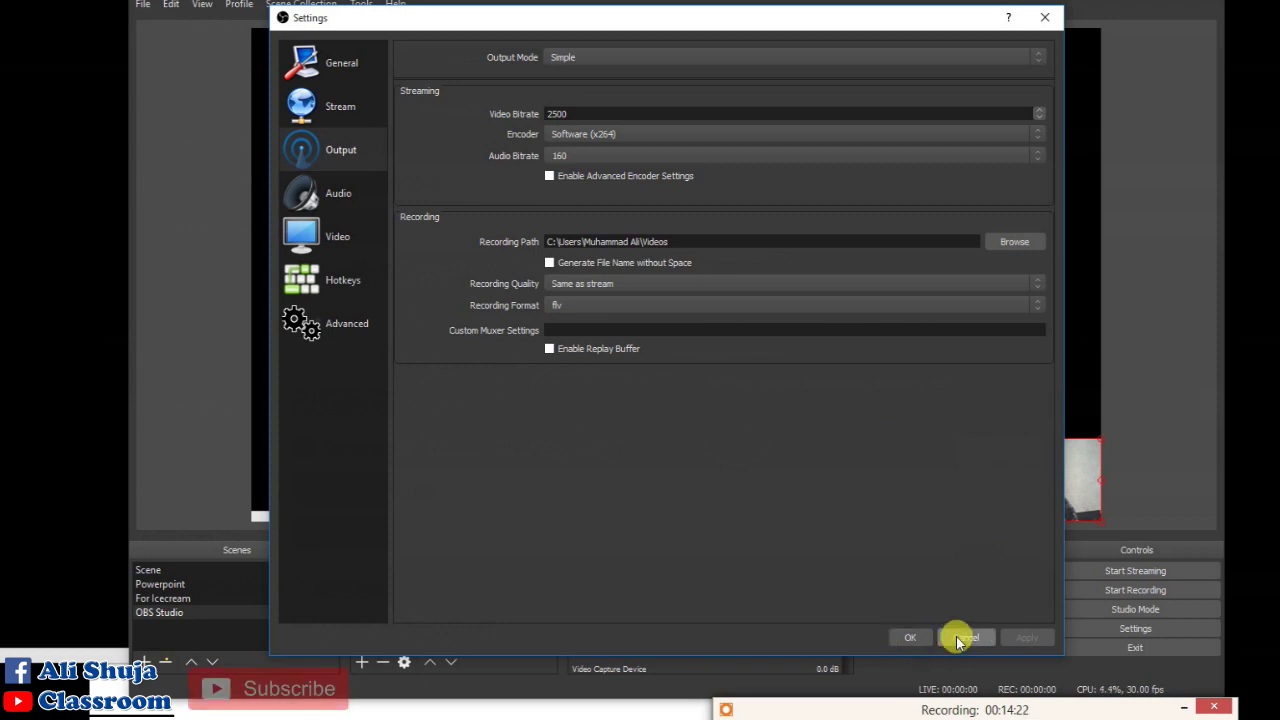